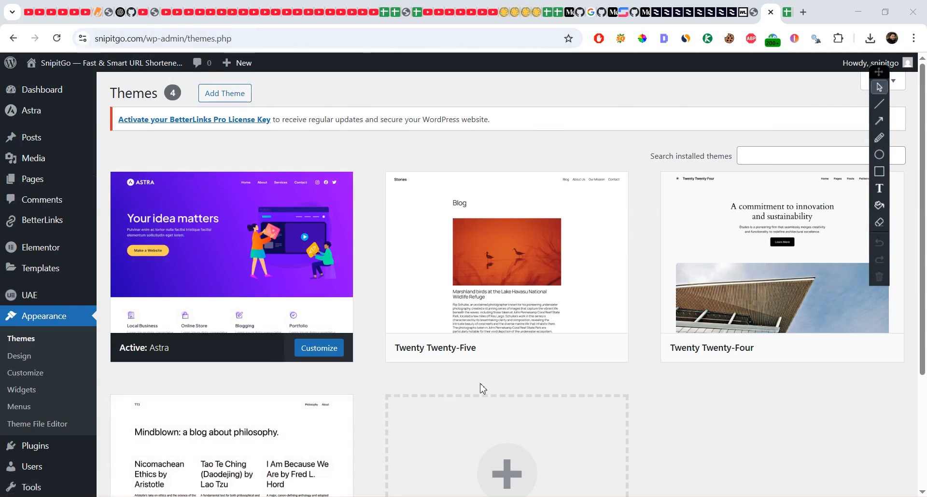
Check the elementra zip in its folder, then go from Add Themes to the WordPress dashboard
{"action": "key", "text": "alt+Tab"}
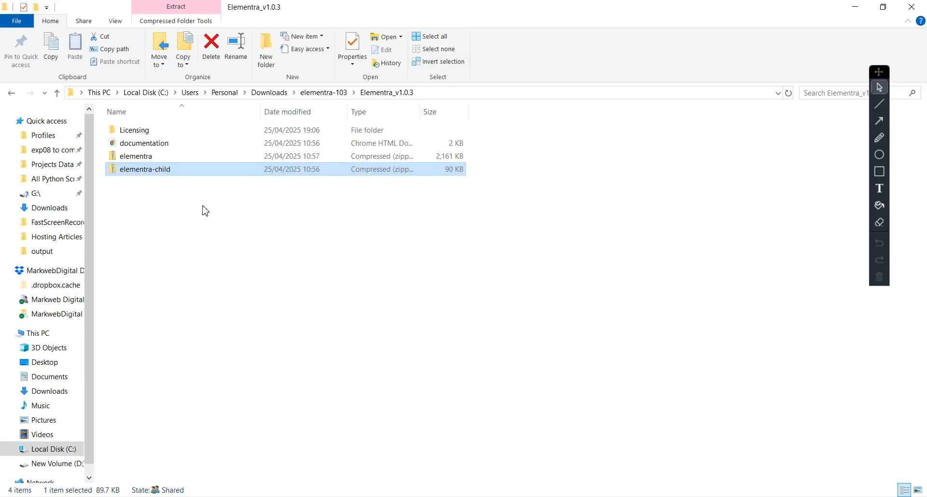
{"action": "left_click", "coordinate": [145, 159]}
{"action": "key", "text": "alt+Tab"}
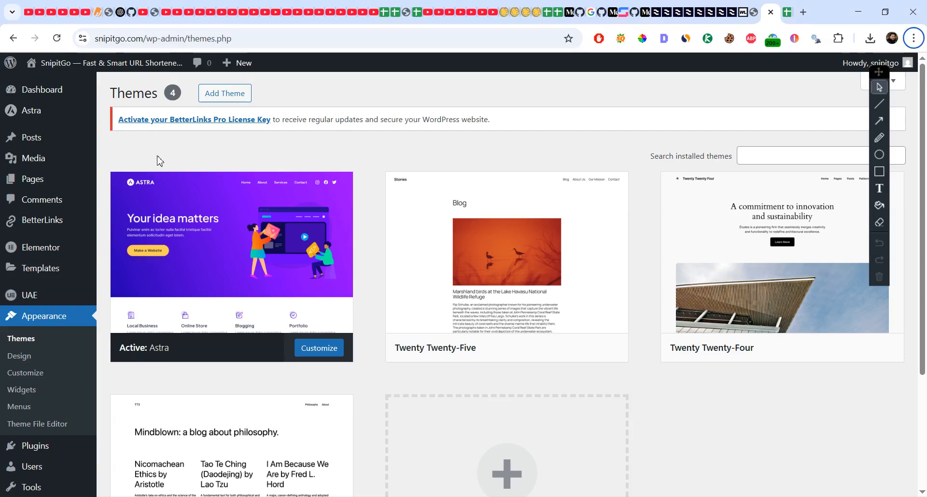
{"action": "left_click", "coordinate": [233, 95]}
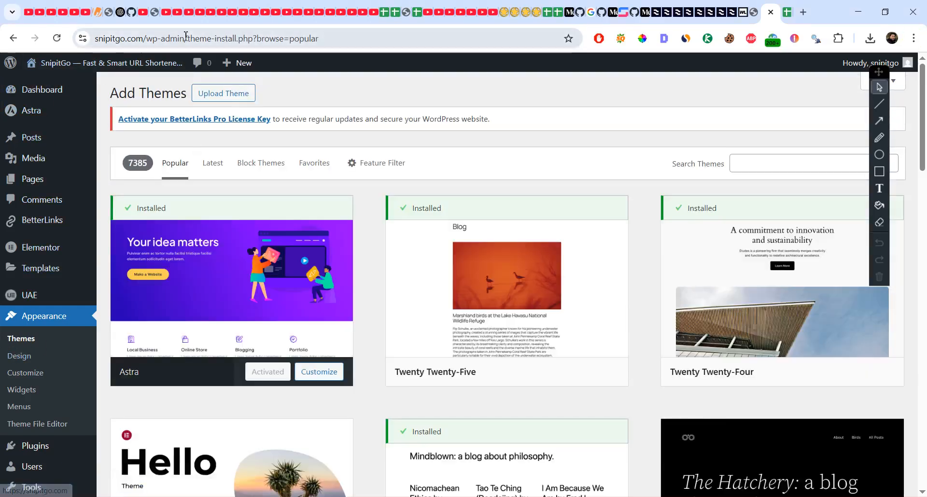
{"action": "left_click_drag", "start_coordinate": [212, 39], "coordinate": [487, 38]}
{"action": "key", "text": "BackSpace"}
{"action": "key", "text": "Return"}
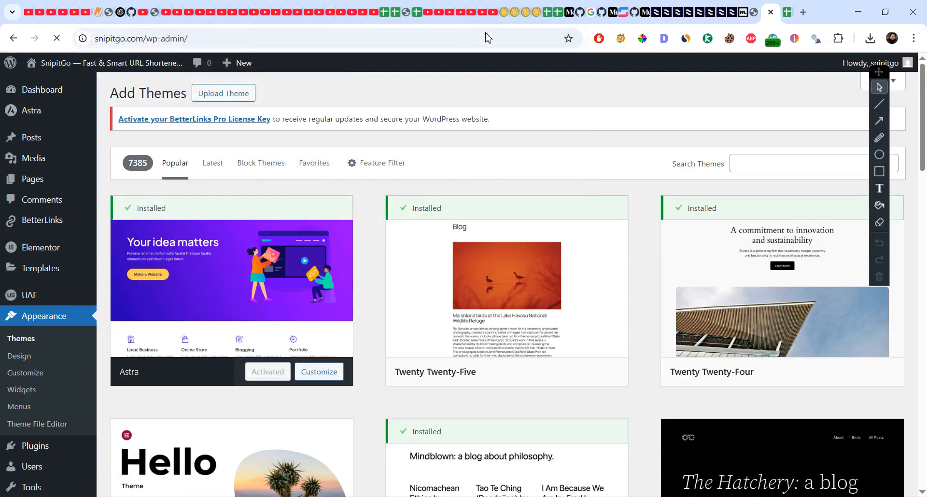
{"action": "left_click", "coordinate": [197, 38]}
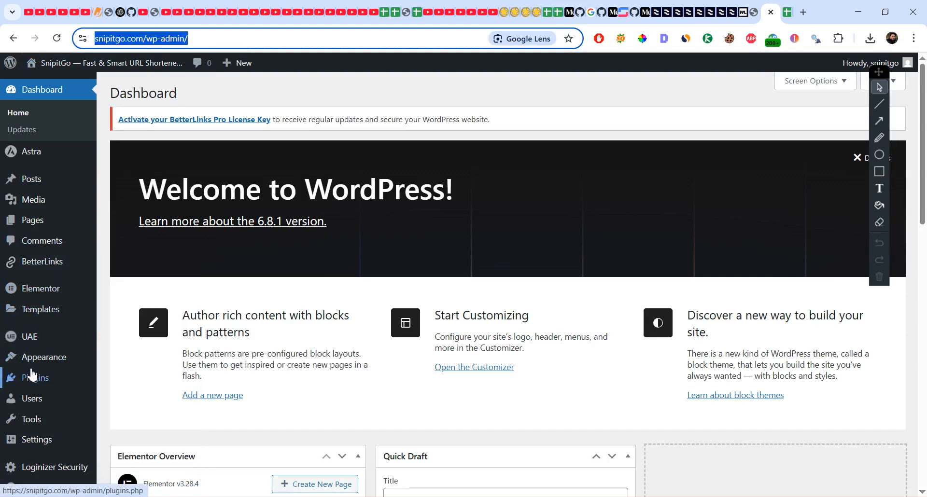
Go to Appearance > Themes > Add Theme and reveal the Upload Theme form
{"action": "mouse_move", "coordinate": [80, 369]}
{"action": "left_click", "coordinate": [116, 360]}
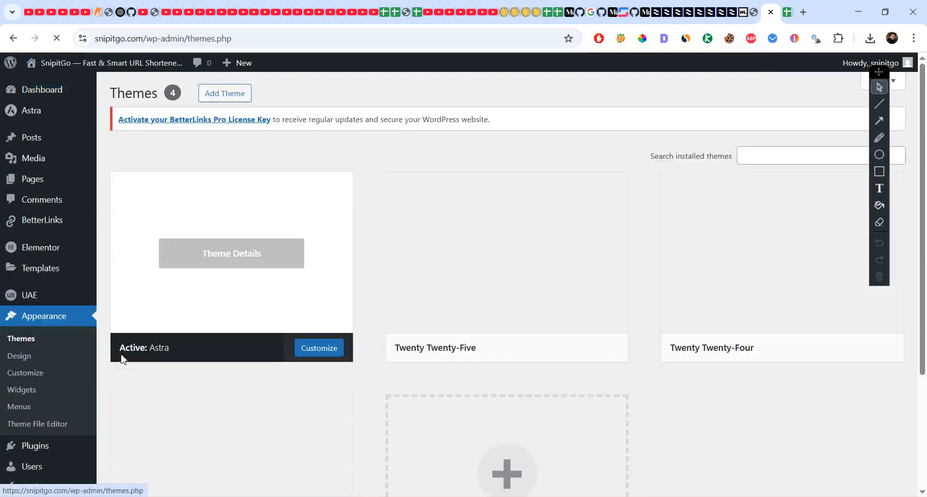
{"action": "left_click", "coordinate": [232, 99]}
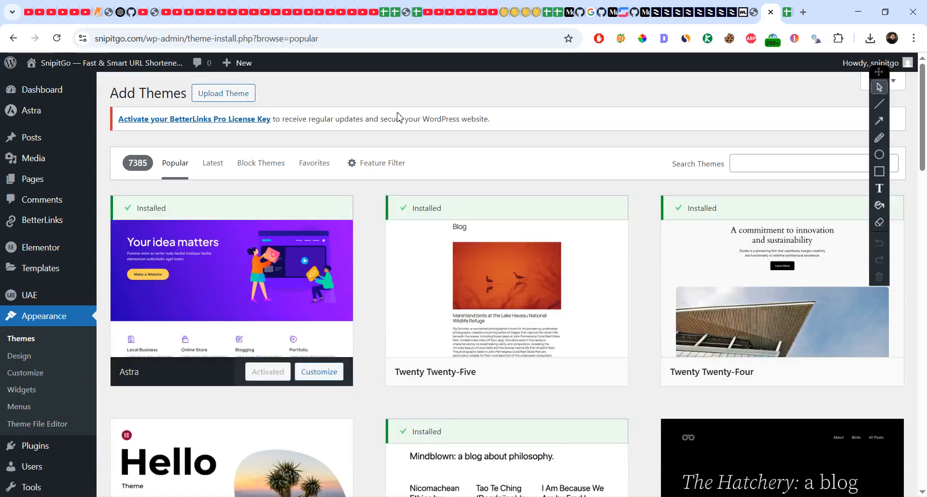
{"action": "scroll", "coordinate": [482, 232], "scroll_direction": "down", "scroll_amount": 10}
{"action": "scroll", "coordinate": [685, 227], "scroll_direction": "up", "scroll_amount": 5}
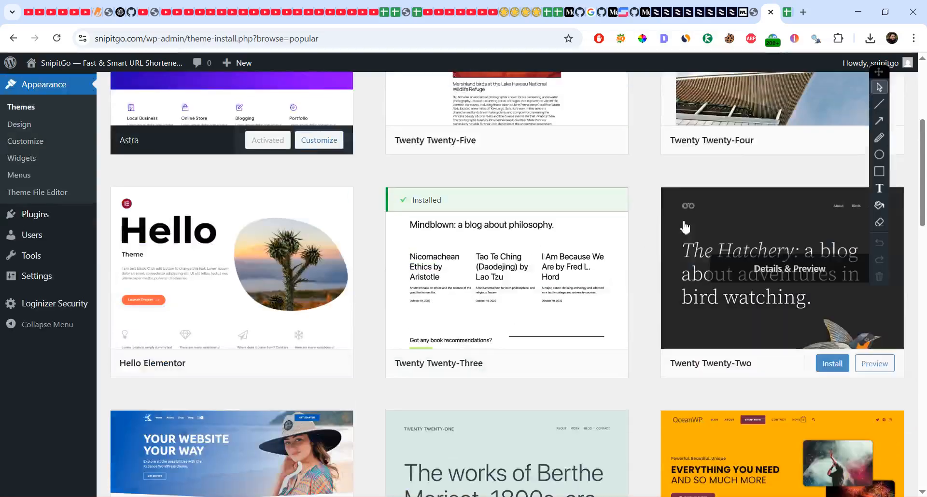
{"action": "scroll", "coordinate": [684, 227], "scroll_direction": "up", "scroll_amount": 5}
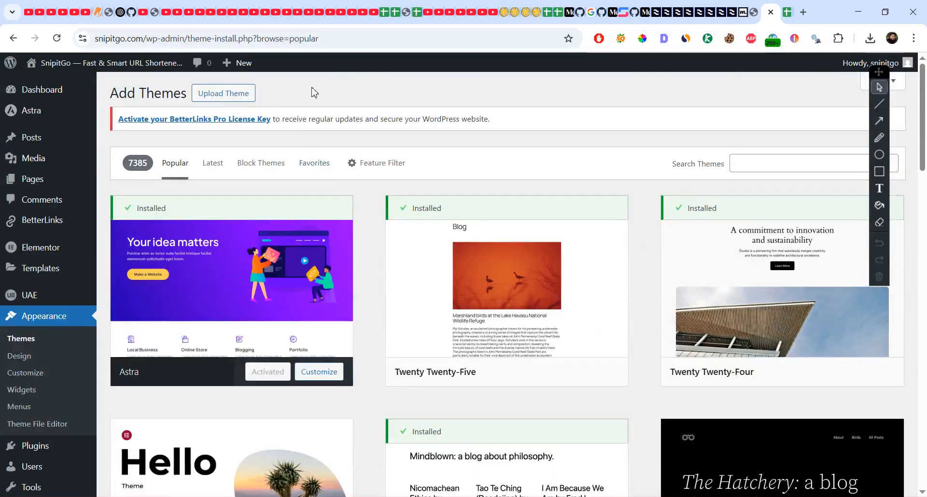
{"action": "left_click", "coordinate": [208, 93]}
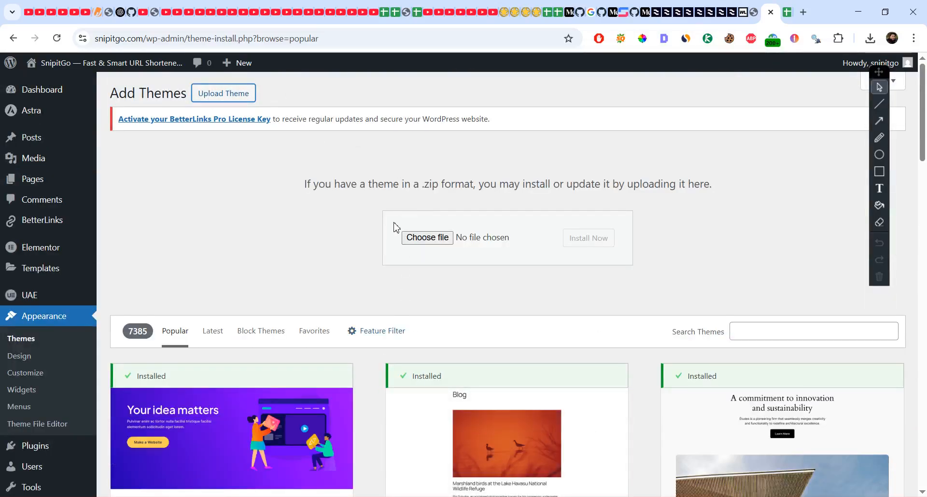
Choose elementra.zip from the Elementra_v1.0.3 folder and start installing it
{"action": "left_click", "coordinate": [399, 496]}
{"action": "left_click", "coordinate": [456, 94]}
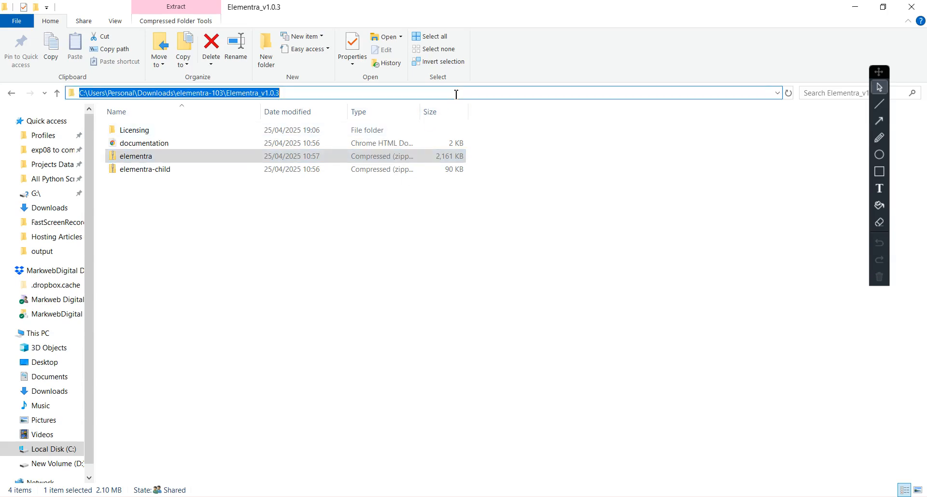
{"action": "key", "text": "alt+Tab"}
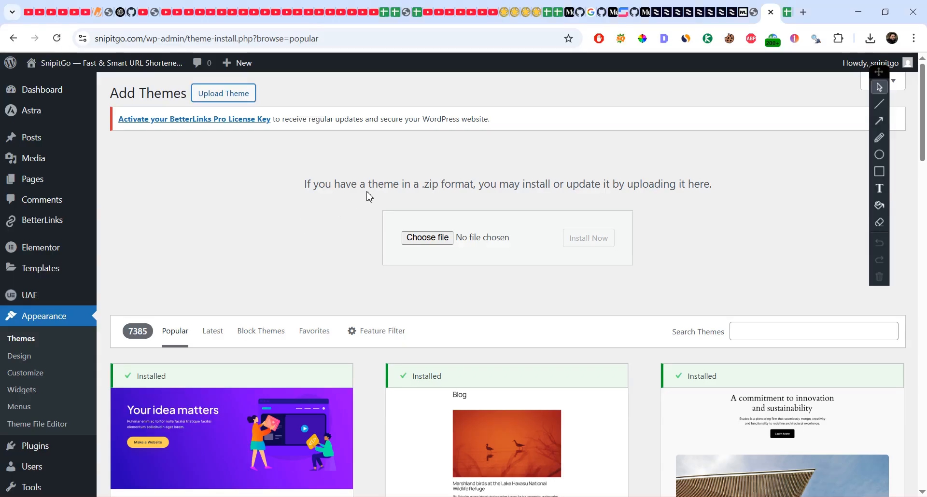
{"action": "left_click", "coordinate": [439, 236]}
{"action": "key", "text": "ctrl+v"}
{"action": "key", "text": "Return"}
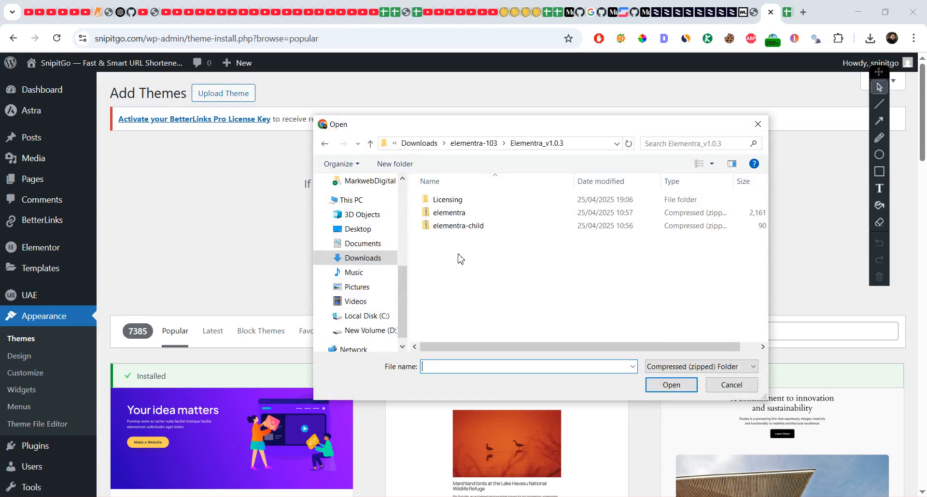
{"action": "double_click", "coordinate": [458, 213]}
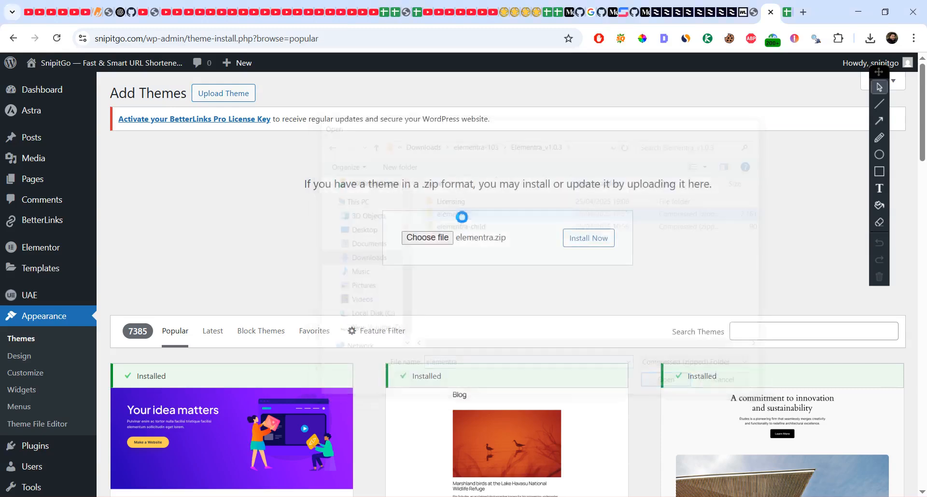
{"action": "left_click", "coordinate": [587, 244]}
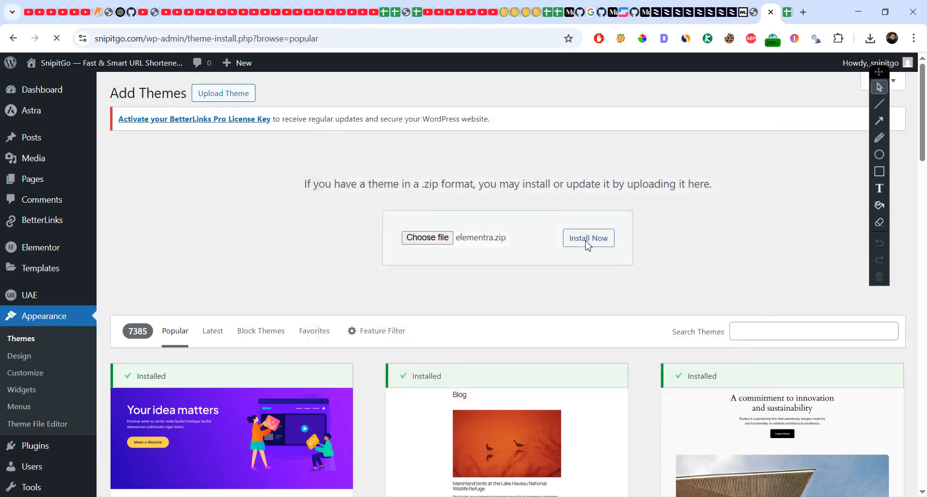
Check the elementra zip's file size, then return to the upload error page
{"action": "key", "text": "alt+Tab"}
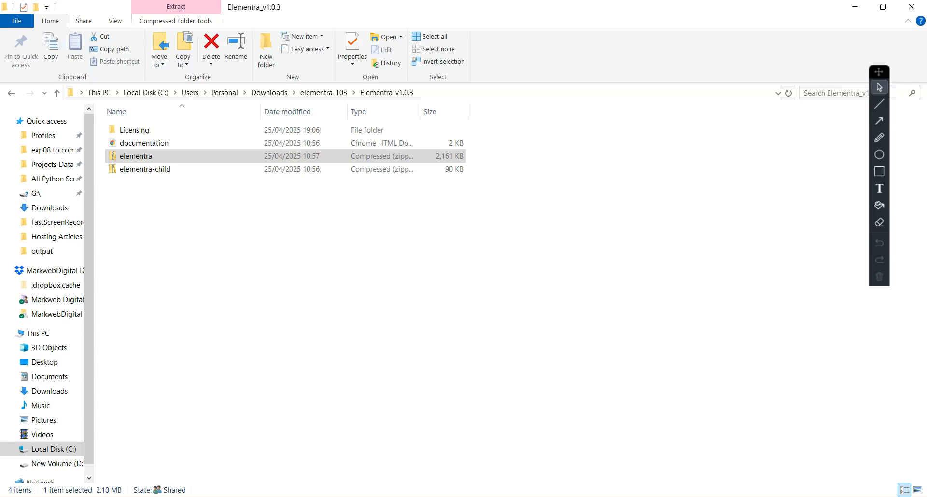
{"action": "left_click", "coordinate": [236, 159]}
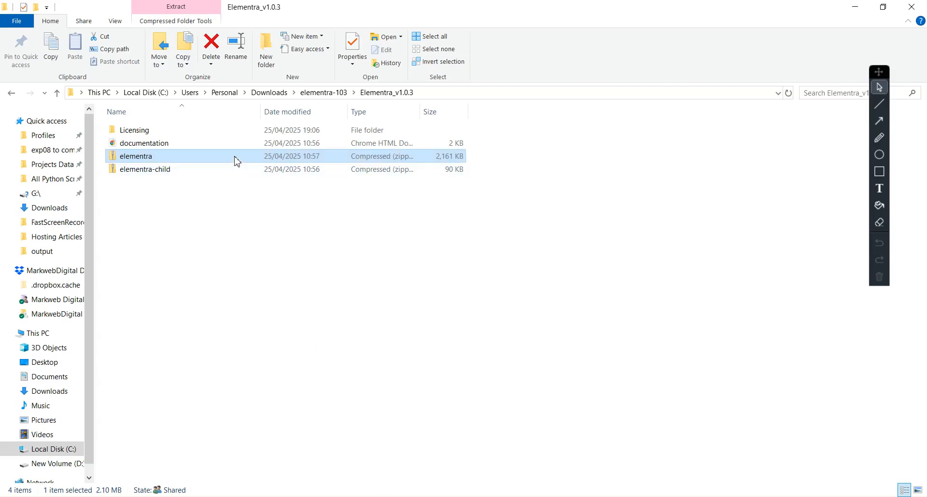
{"action": "key", "text": "alt+Tab"}
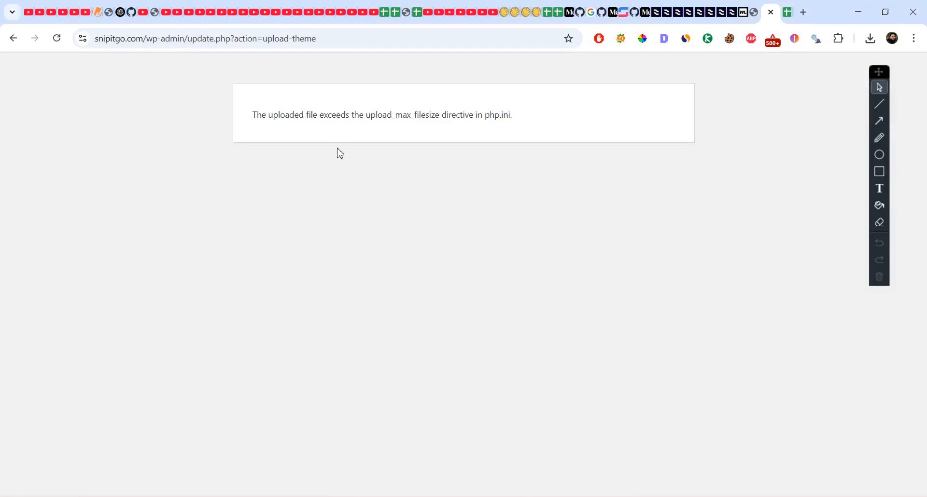
Note the upload_max_filesize error and return to the Add Themes page's popular themes
{"action": "left_click_drag", "start_coordinate": [368, 116], "coordinate": [526, 121]}
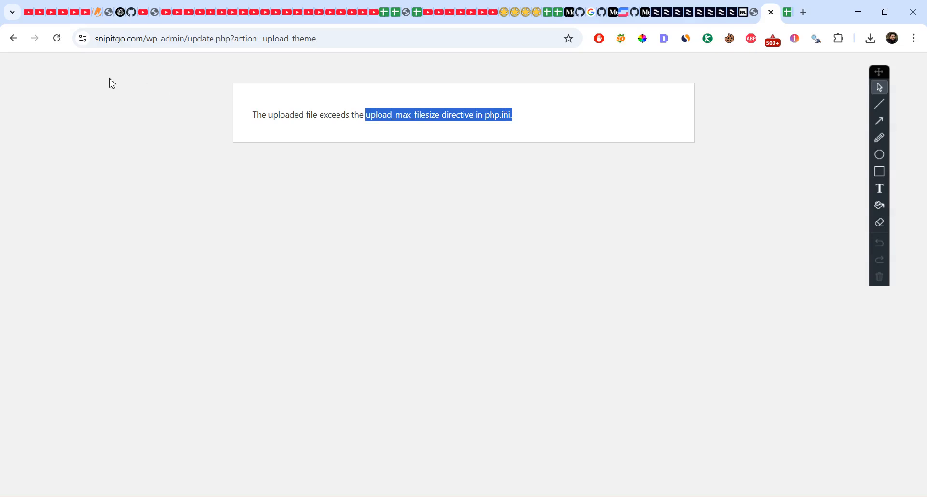
{"action": "left_click", "coordinate": [13, 38]}
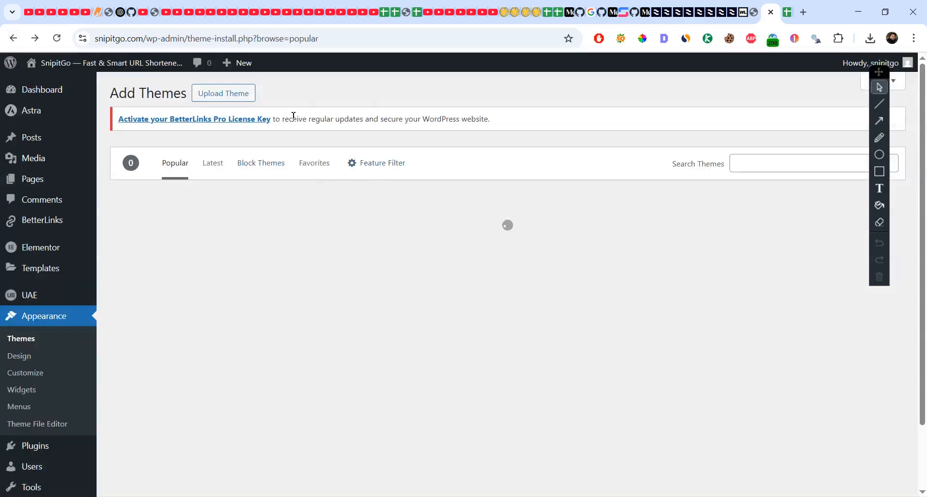
{"action": "scroll", "coordinate": [52, 333], "scroll_direction": "down", "scroll_amount": 3}
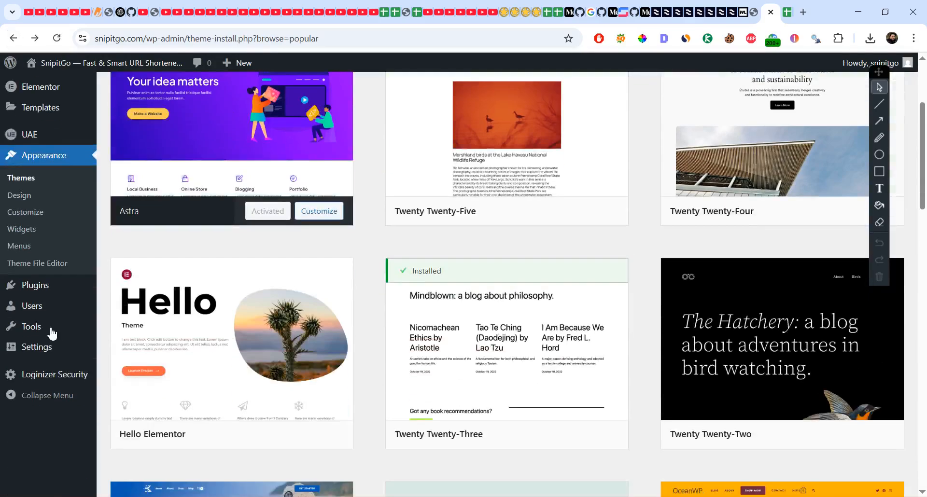
Search the Add Plugins directory for 'file manager'
{"action": "mouse_move", "coordinate": [39, 290]}
{"action": "left_click", "coordinate": [138, 310]}
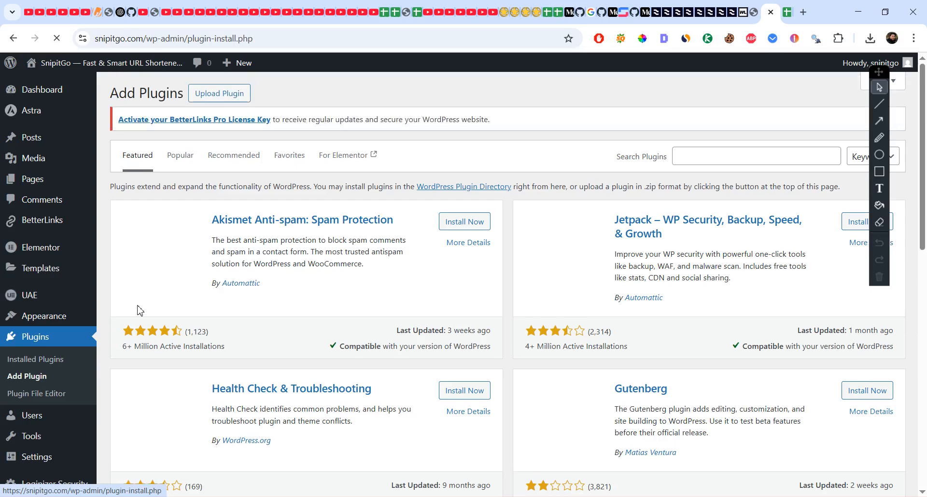
{"action": "left_click", "coordinate": [708, 163]}
{"action": "type", "text": "file"}
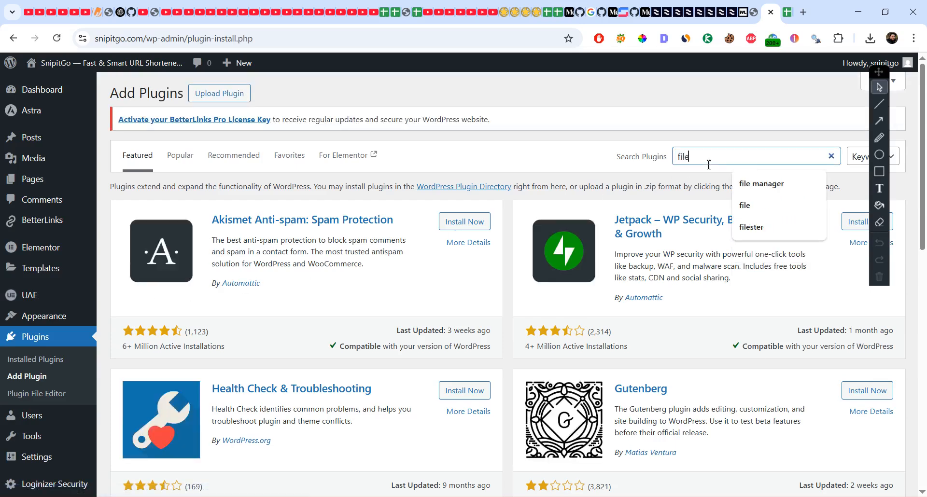
{"action": "key", "text": "Down"}
{"action": "key", "text": "Return"}
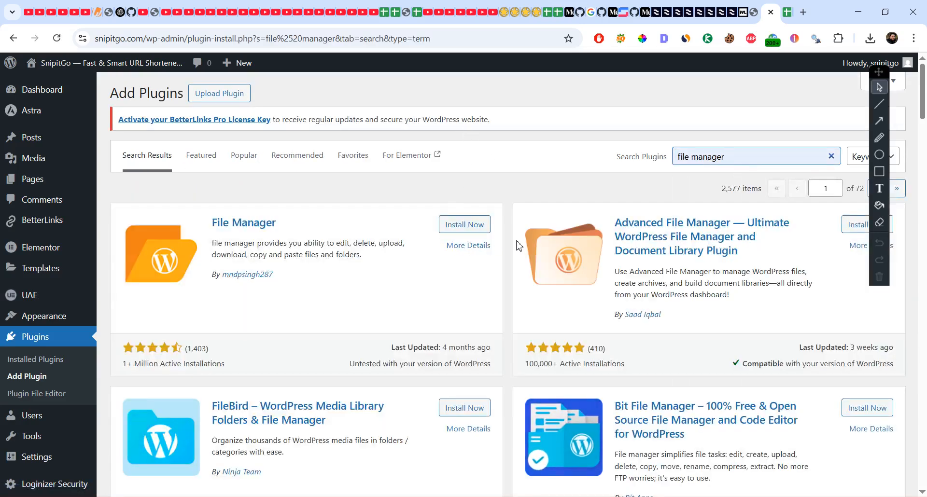
{"action": "scroll", "coordinate": [519, 236], "scroll_direction": "down", "scroll_amount": 8}
{"action": "scroll", "coordinate": [522, 224], "scroll_direction": "up", "scroll_amount": 2}
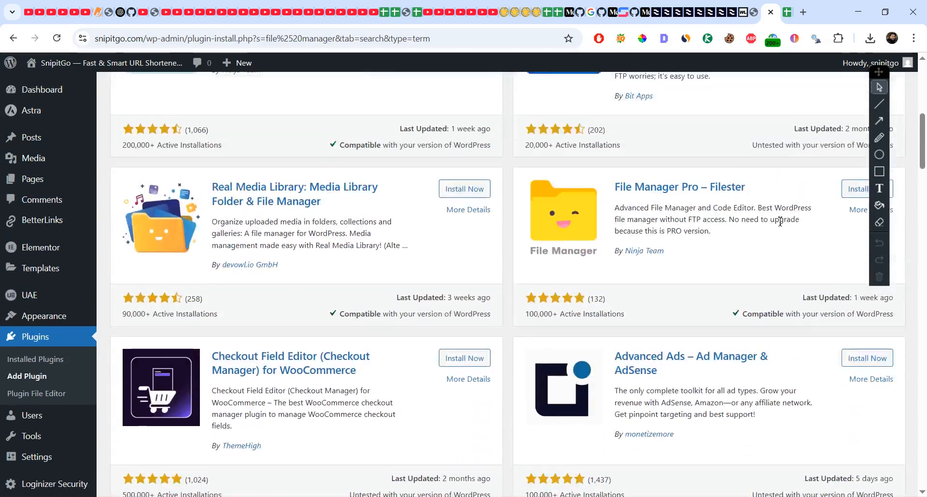
Install and activate File Manager Pro – Filester, then go to its file manager
{"action": "left_click", "coordinate": [854, 189]}
{"action": "left_click_drag", "start_coordinate": [880, 74], "coordinate": [911, 73]}
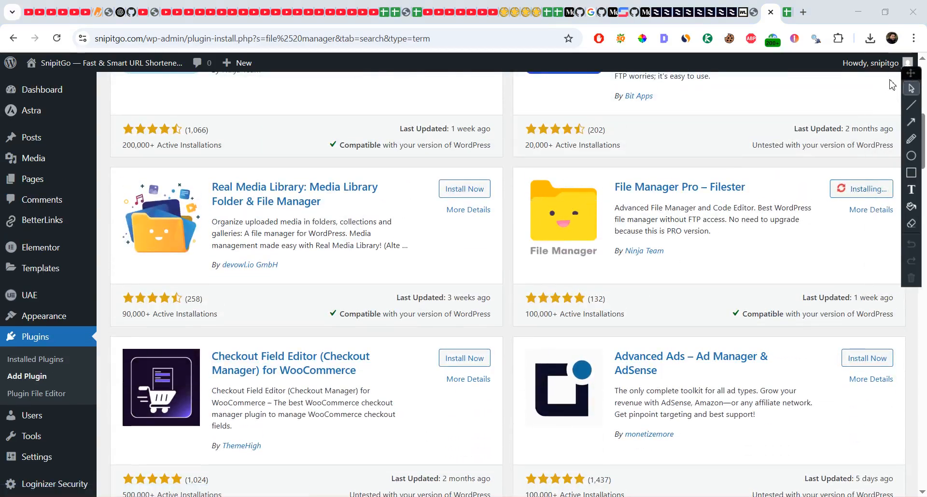
{"action": "scroll", "coordinate": [677, 203], "scroll_direction": "up", "scroll_amount": 4}
{"action": "scroll", "coordinate": [677, 202], "scroll_direction": "down", "scroll_amount": 1}
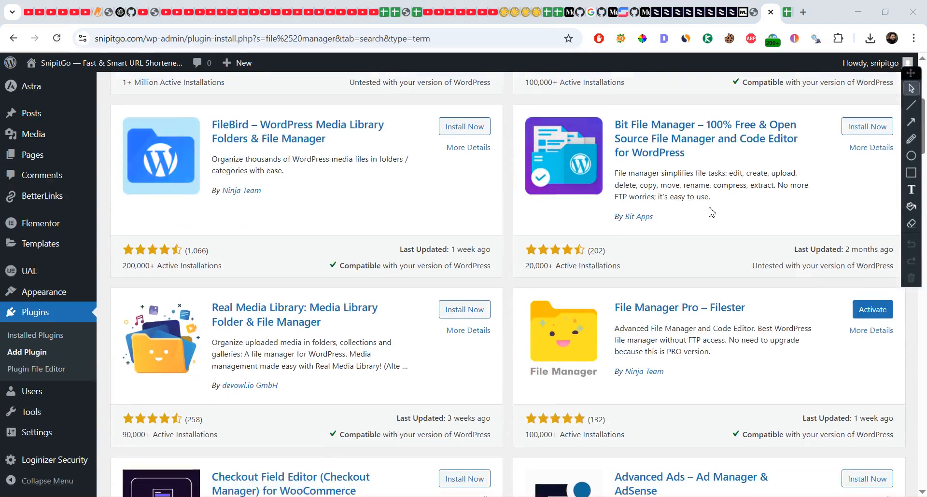
{"action": "left_click", "coordinate": [872, 309]}
{"action": "scroll", "coordinate": [531, 193], "scroll_direction": "up", "scroll_amount": 7}
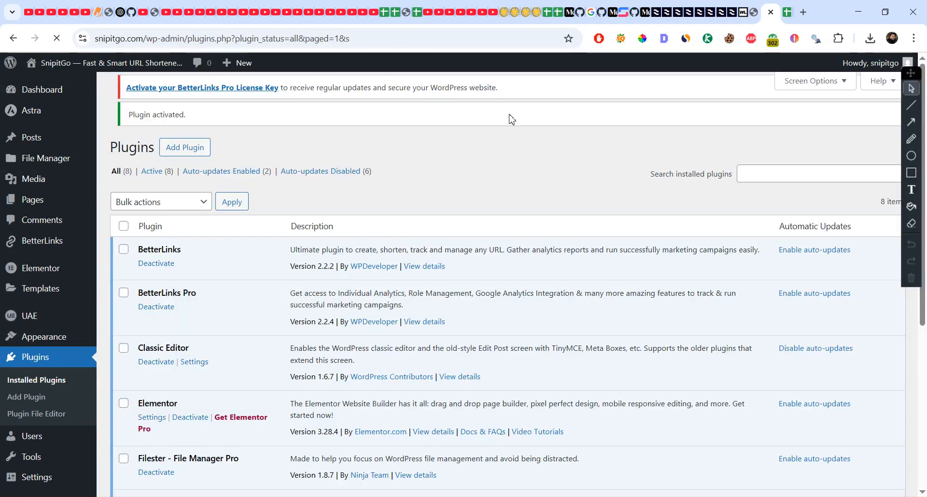
{"action": "scroll", "coordinate": [279, 203], "scroll_direction": "down", "scroll_amount": 5}
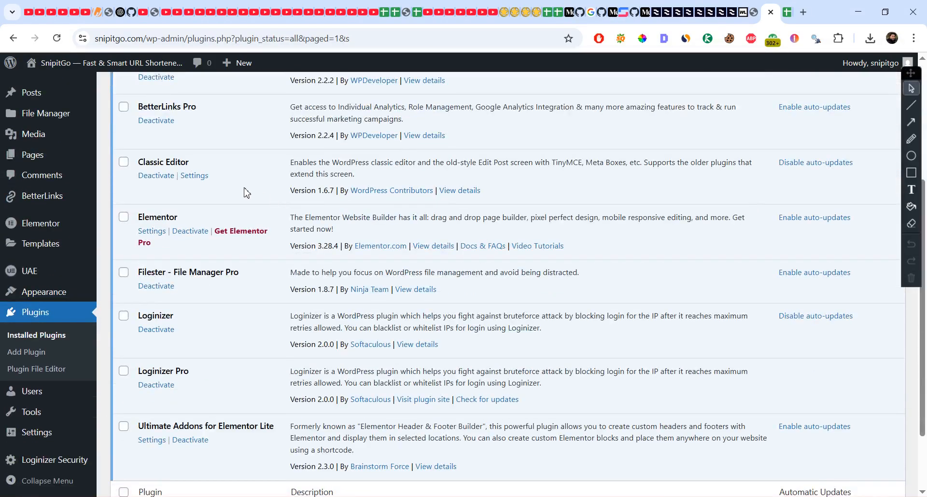
{"action": "scroll", "coordinate": [247, 177], "scroll_direction": "down", "scroll_amount": 3}
{"action": "scroll", "coordinate": [248, 177], "scroll_direction": "up", "scroll_amount": 6}
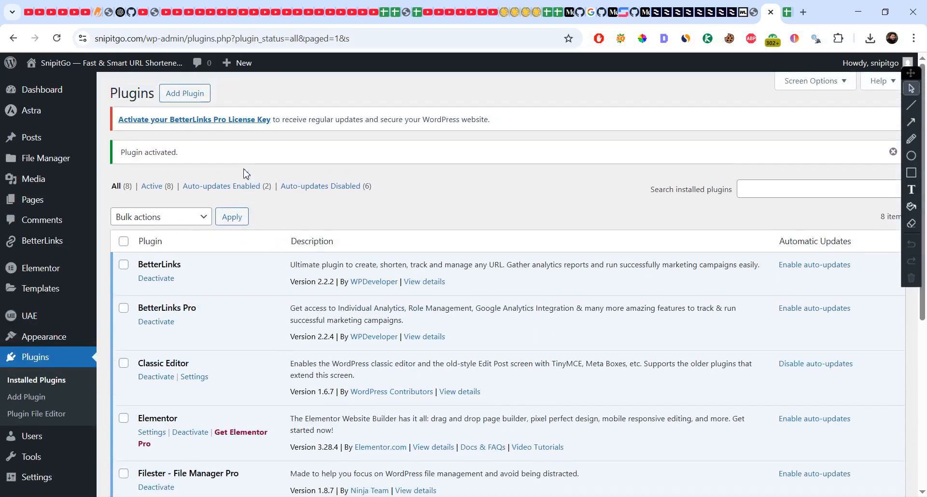
{"action": "mouse_move", "coordinate": [45, 159]}
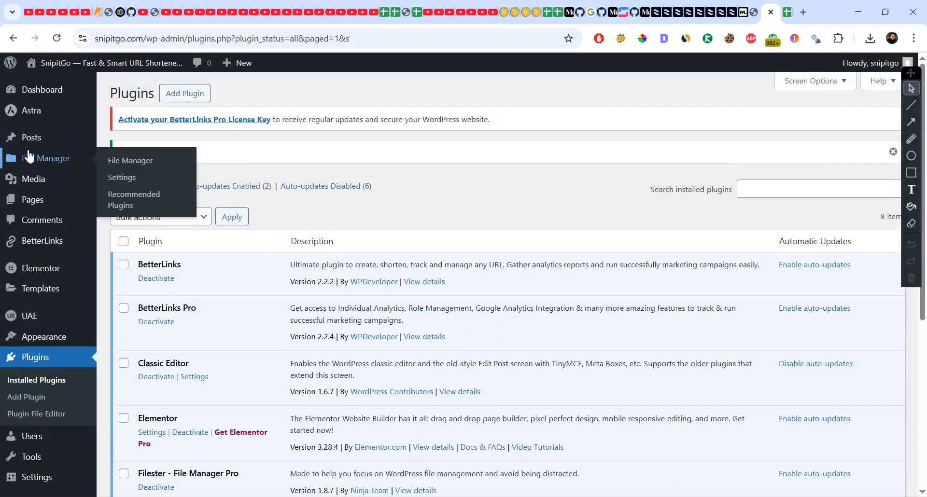
{"action": "left_click", "coordinate": [127, 163]}
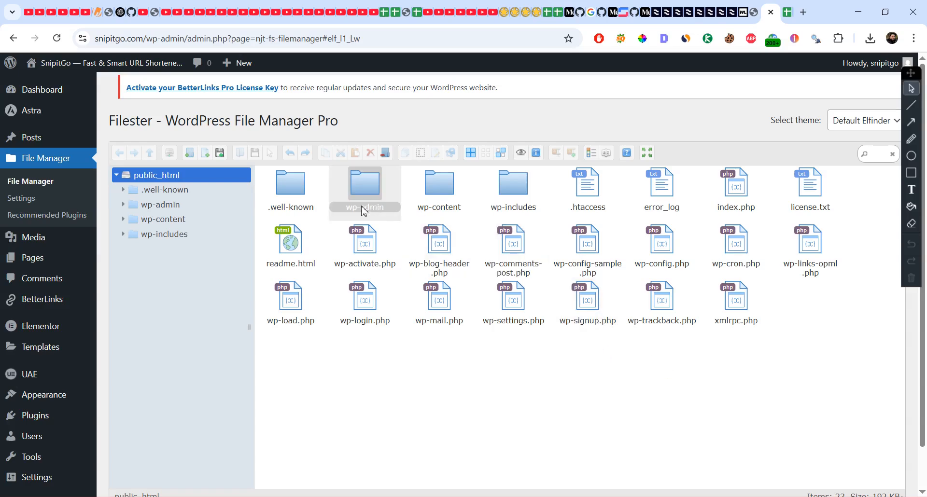
In wp-content/themes, delete the twentytwentyfive, twentytwentyfour and twentytwentythree folders
{"action": "left_click", "coordinate": [164, 220]}
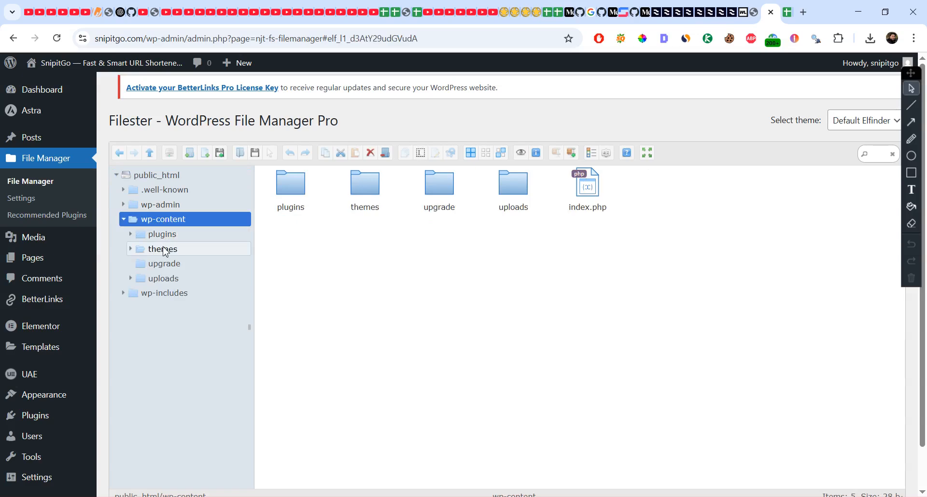
{"action": "left_click", "coordinate": [164, 250]}
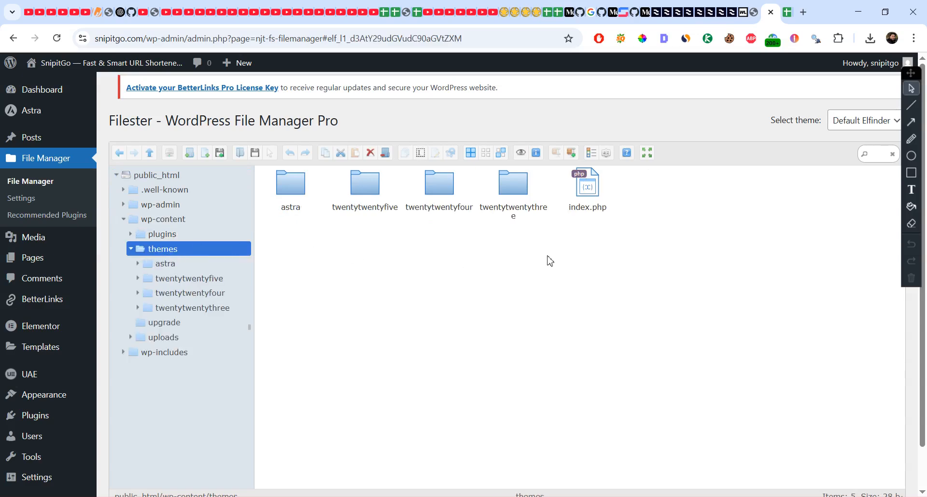
{"action": "left_click_drag", "start_coordinate": [552, 251], "coordinate": [371, 193]}
{"action": "right_click", "coordinate": [376, 199]}
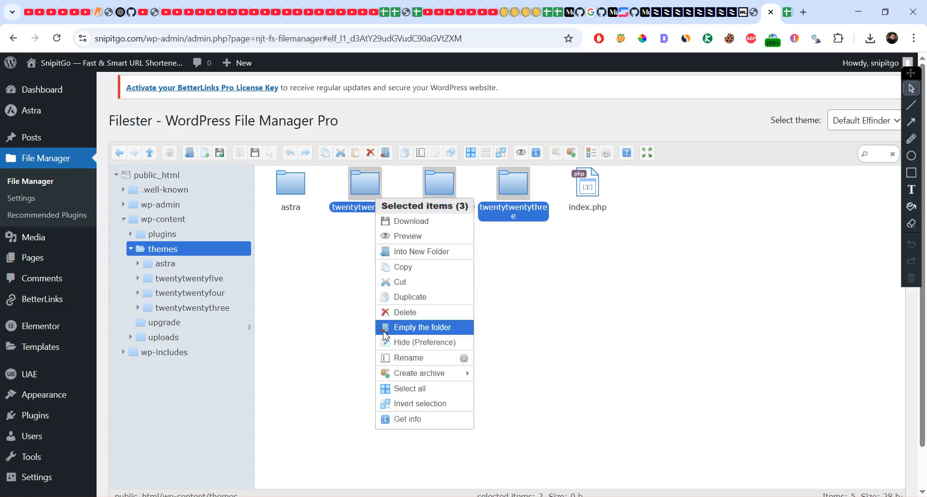
{"action": "left_click", "coordinate": [389, 312]}
{"action": "left_click", "coordinate": [529, 337]}
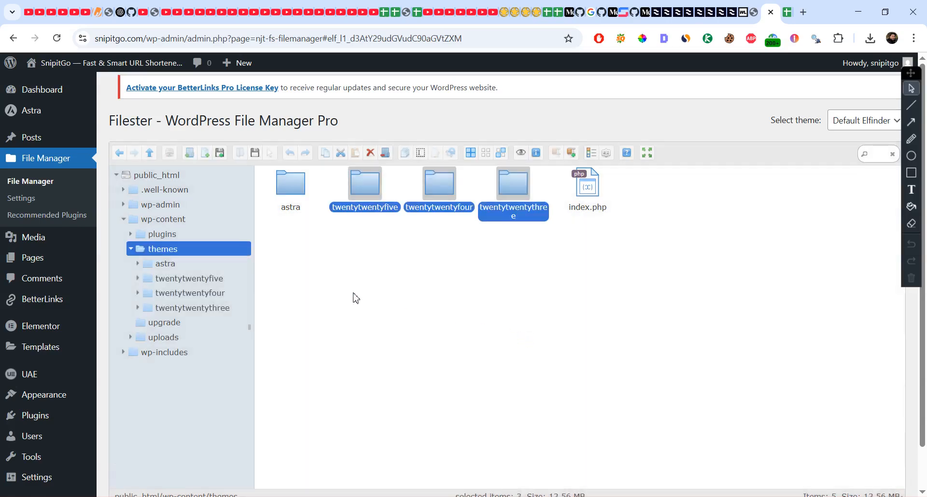
{"action": "right_click", "coordinate": [353, 286]}
Upload elementra.zip into the themes folder
{"action": "left_click", "coordinate": [389, 339]}
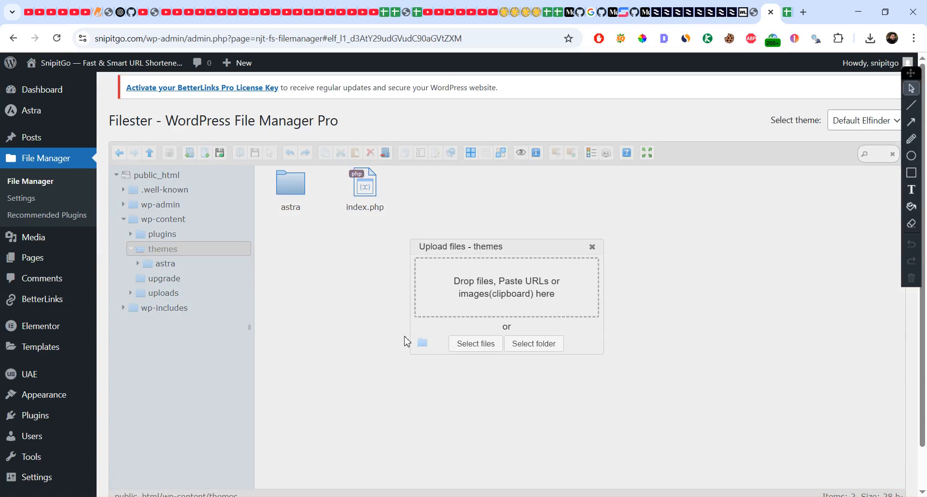
{"action": "left_click", "coordinate": [476, 343]}
{"action": "left_click", "coordinate": [449, 227]}
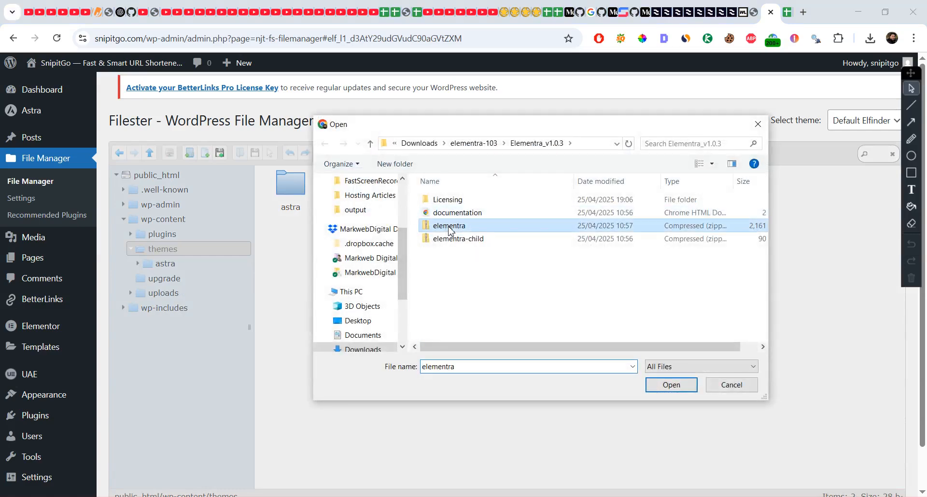
{"action": "double_click", "coordinate": [449, 227]}
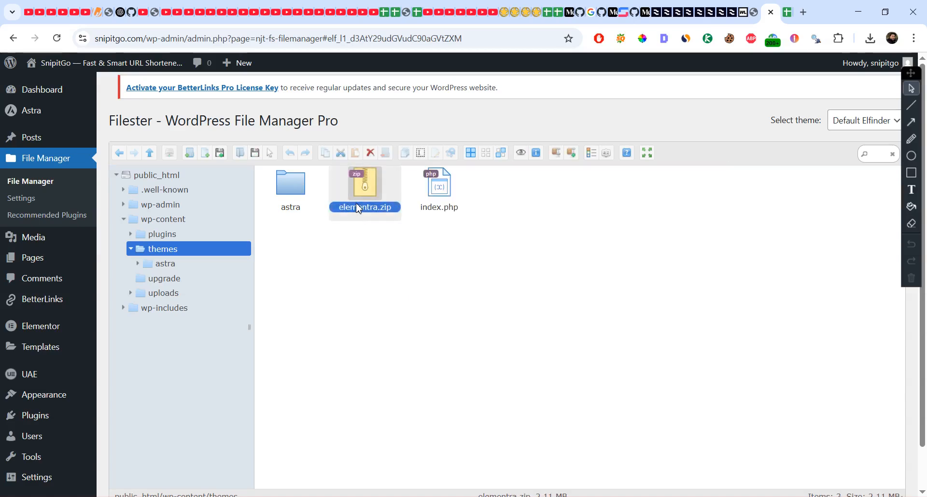
Extract elementra.zip here into an elementra folder and dismiss the .gitignore error
{"action": "right_click", "coordinate": [359, 207]}
{"action": "mouse_move", "coordinate": [435, 398]}
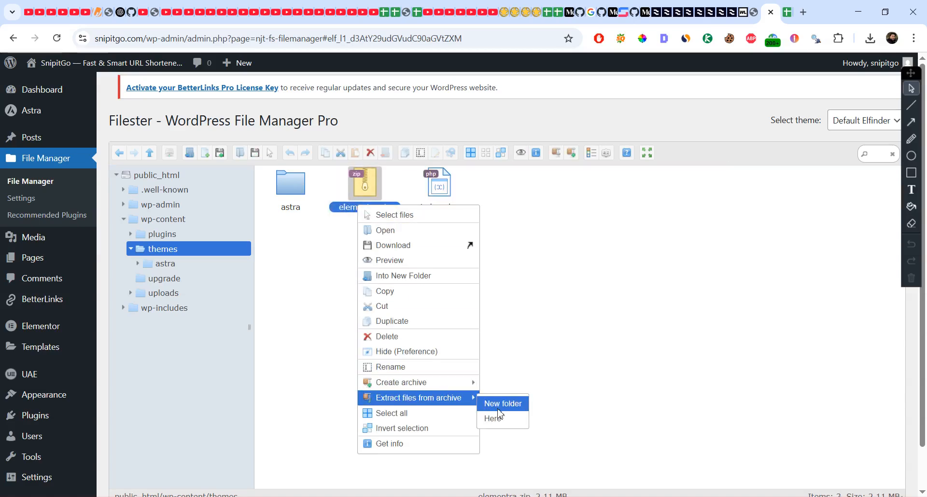
{"action": "left_click", "coordinate": [497, 418]}
{"action": "left_click", "coordinate": [505, 328]}
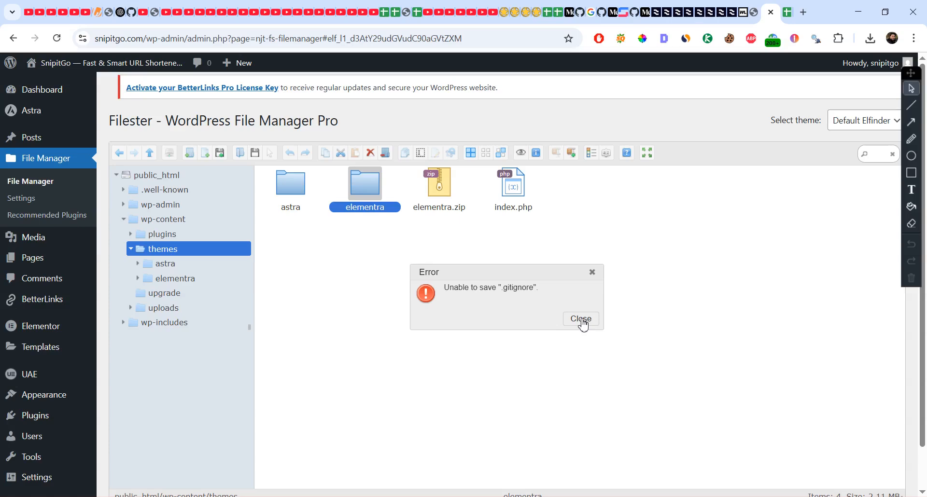
{"action": "left_click", "coordinate": [581, 321]}
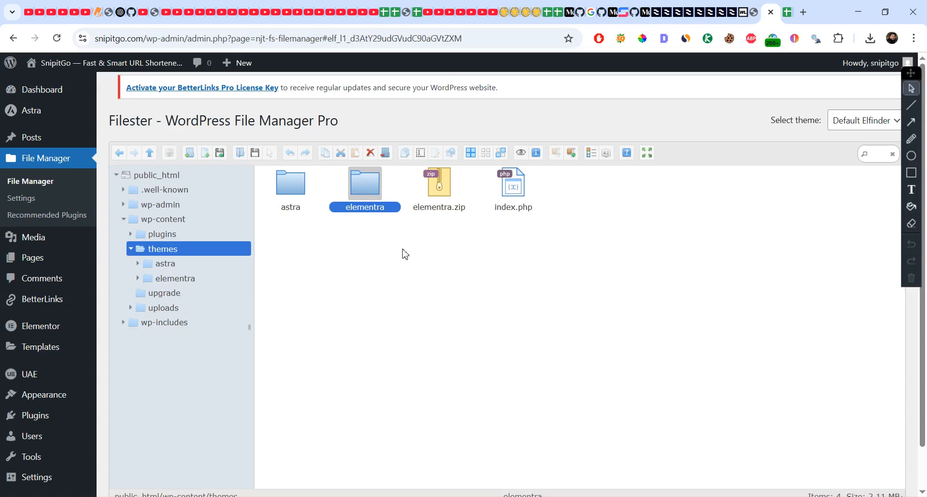
Activate the Elementra theme card on the Appearance > Themes page
{"action": "mouse_move", "coordinate": [68, 401]}
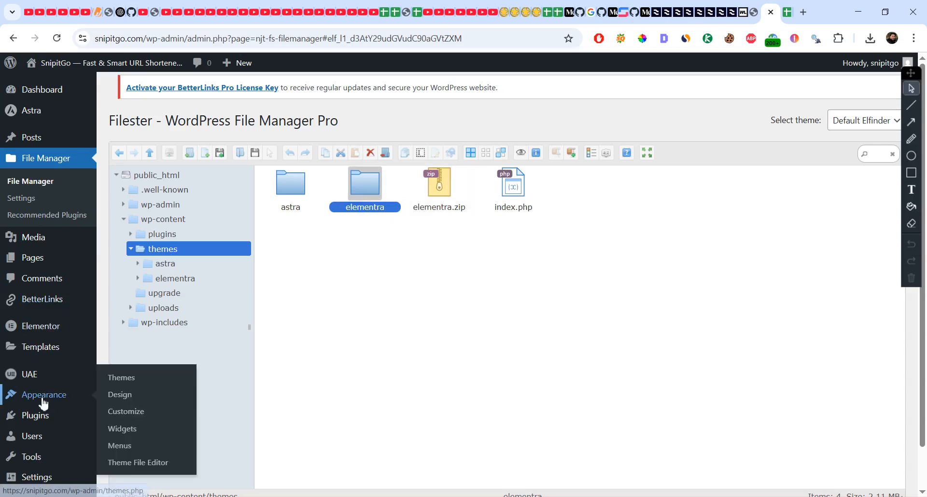
{"action": "left_click", "coordinate": [128, 378]}
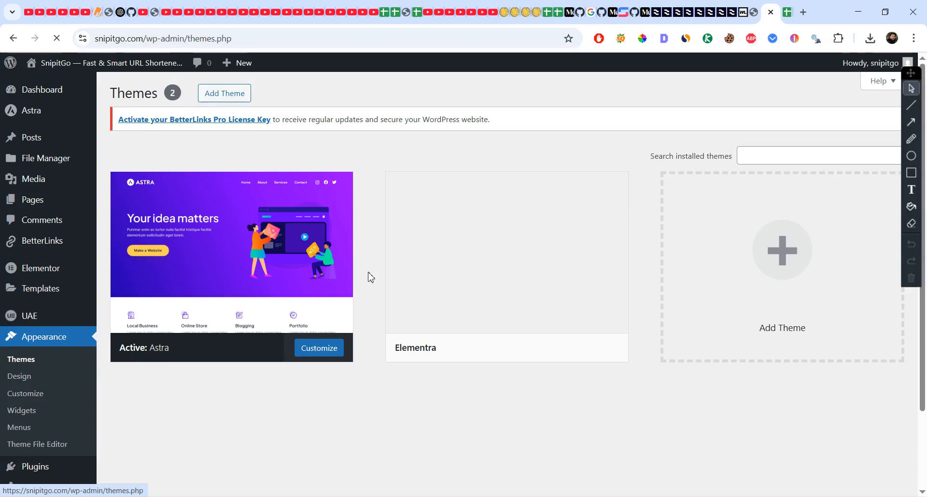
{"action": "left_click", "coordinate": [537, 356]}
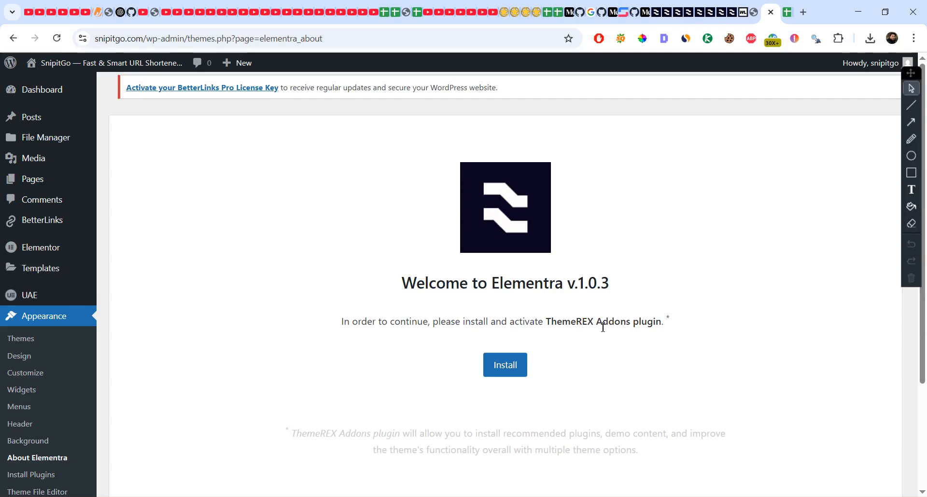
Install the ThemeREX Addons plugin from the Elementra welcome page, then activate it
{"action": "left_click", "coordinate": [506, 370]}
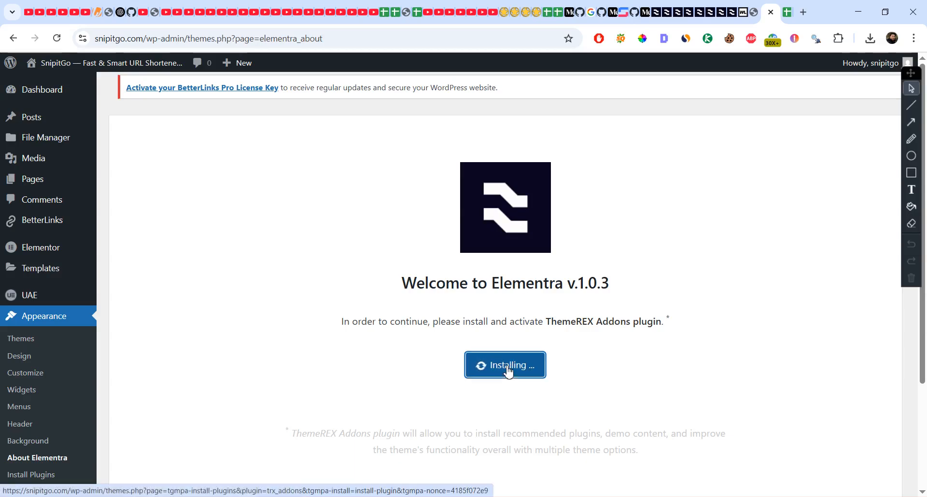
{"action": "scroll", "coordinate": [392, 375], "scroll_direction": "down", "scroll_amount": 3}
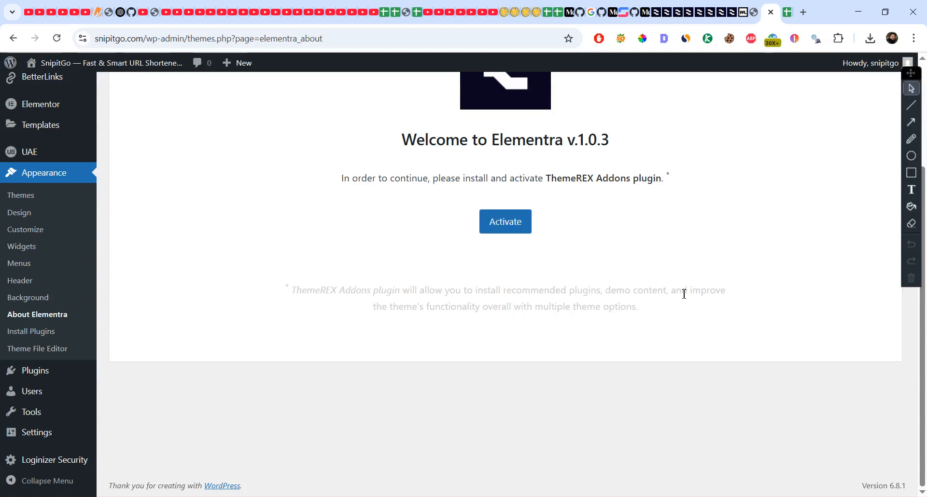
{"action": "left_click", "coordinate": [499, 227]}
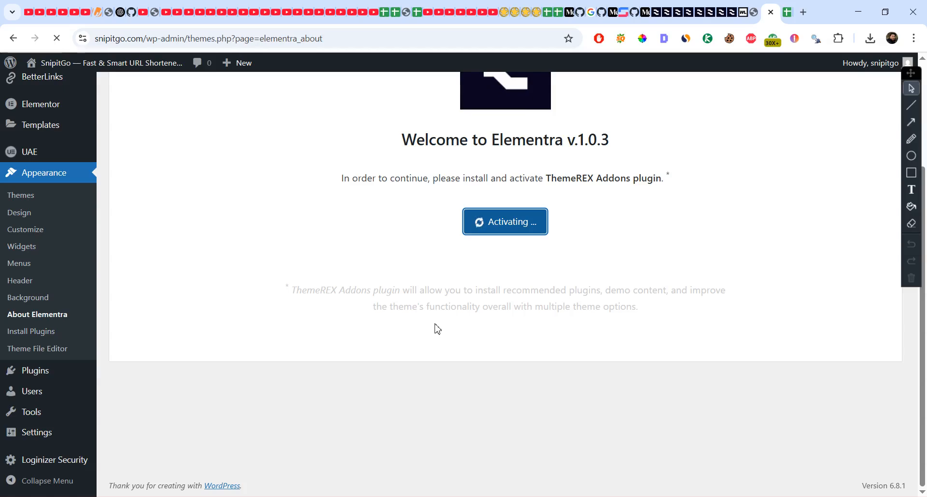
{"action": "scroll", "coordinate": [437, 328], "scroll_direction": "down", "scroll_amount": 3}
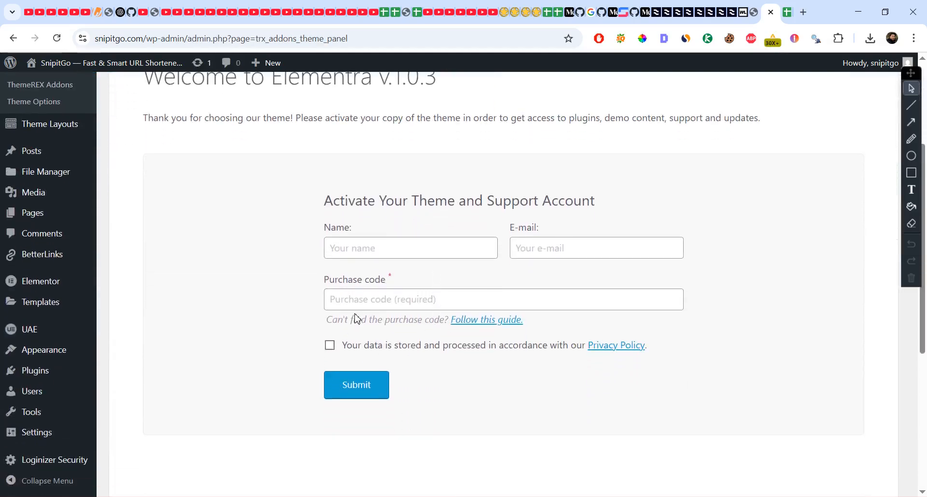
Dismiss the recommended-plugins notice on the Elementra theme panel
{"action": "scroll", "coordinate": [383, 309], "scroll_direction": "up", "scroll_amount": 3}
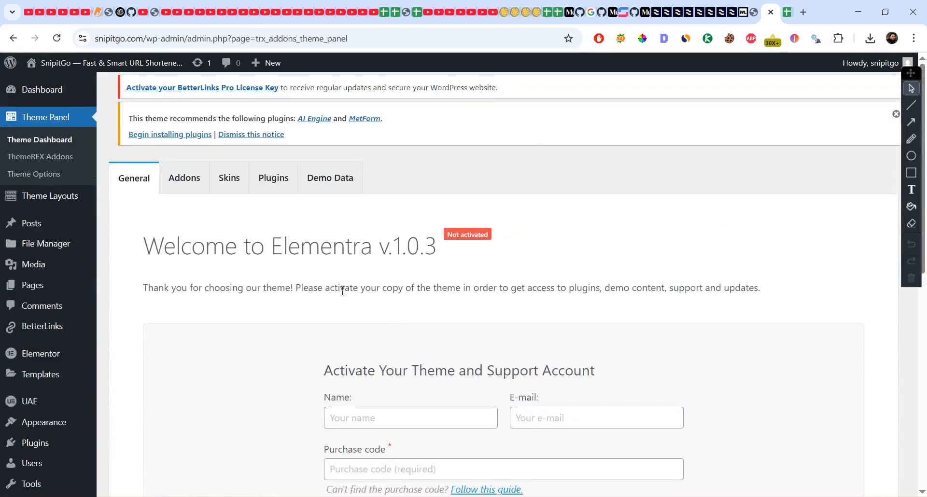
{"action": "left_click_drag", "start_coordinate": [343, 290], "coordinate": [525, 285]}
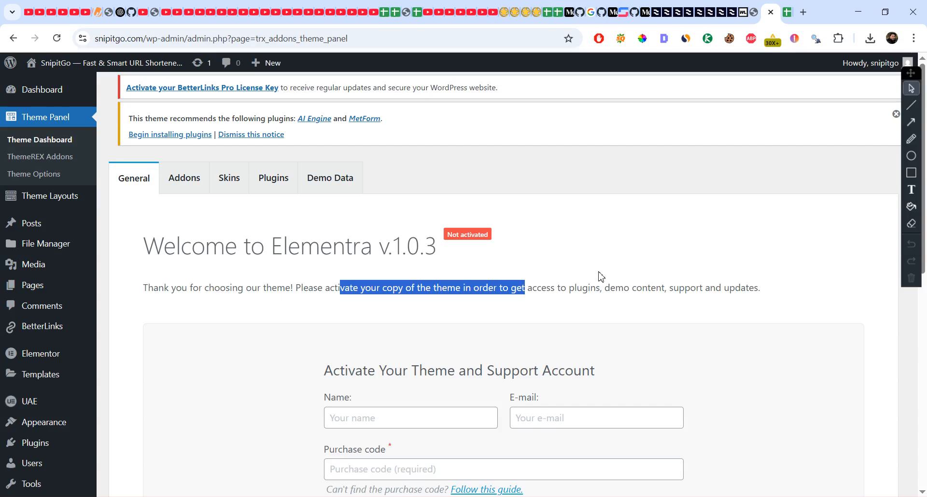
{"action": "left_click", "coordinate": [243, 136]}
{"action": "left_click", "coordinate": [375, 333]}
{"action": "scroll", "coordinate": [306, 322], "scroll_direction": "down", "scroll_amount": 7}
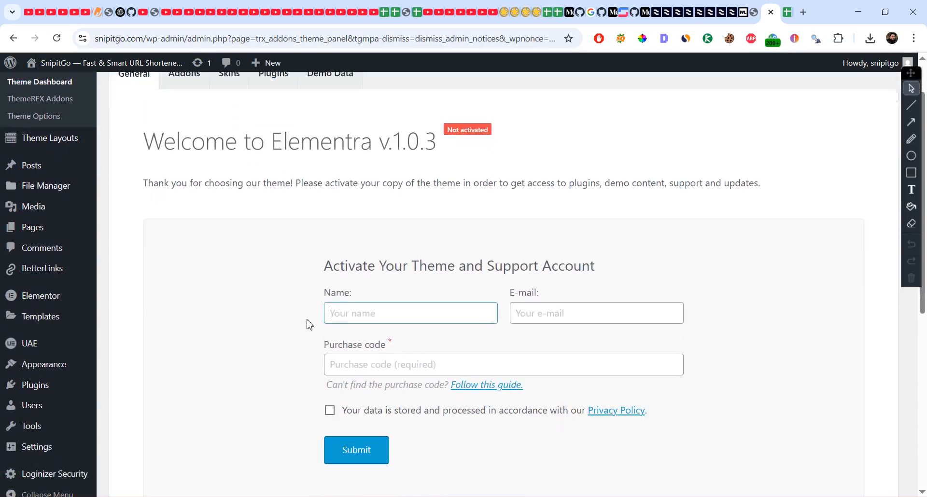
{"action": "scroll", "coordinate": [213, 366], "scroll_direction": "up", "scroll_amount": 8}
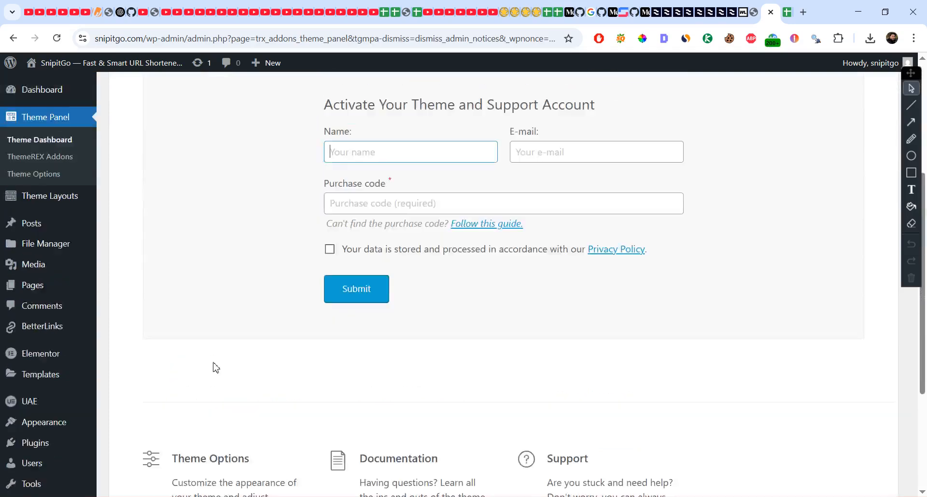
View the Addons, Skins, Plugins and Demo Data sections, then switch to the charity demo and wplocker tabs
{"action": "left_click", "coordinate": [191, 134]}
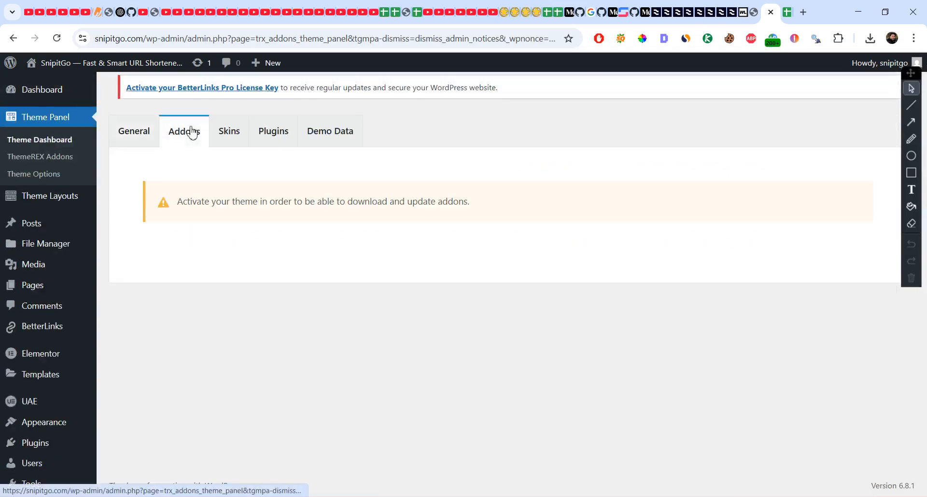
{"action": "left_click", "coordinate": [244, 140]}
{"action": "left_click", "coordinate": [287, 140]}
{"action": "left_click", "coordinate": [330, 139]}
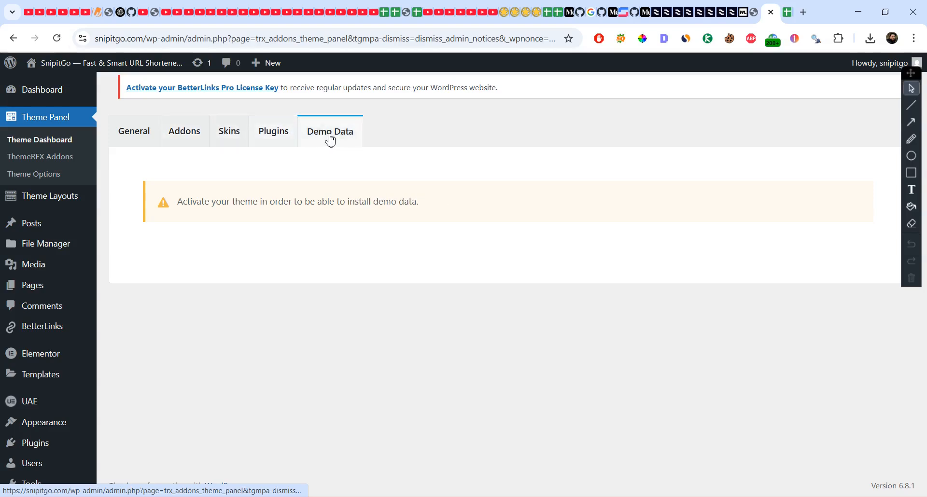
{"action": "left_click", "coordinate": [732, 12]}
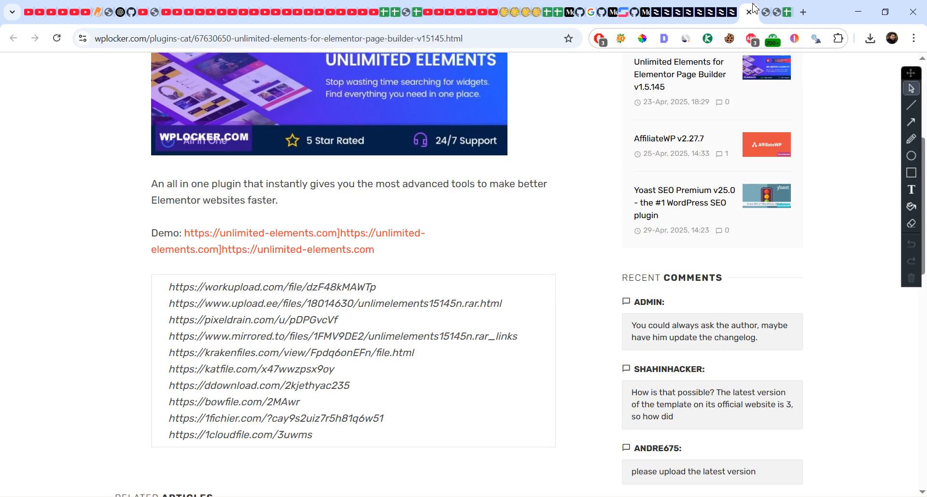
{"action": "left_click", "coordinate": [754, 7]}
Open a new blank tab, then return to the WordPress Theme Panel's Demo Data section
{"action": "scroll", "coordinate": [283, 287], "scroll_direction": "up", "scroll_amount": 5}
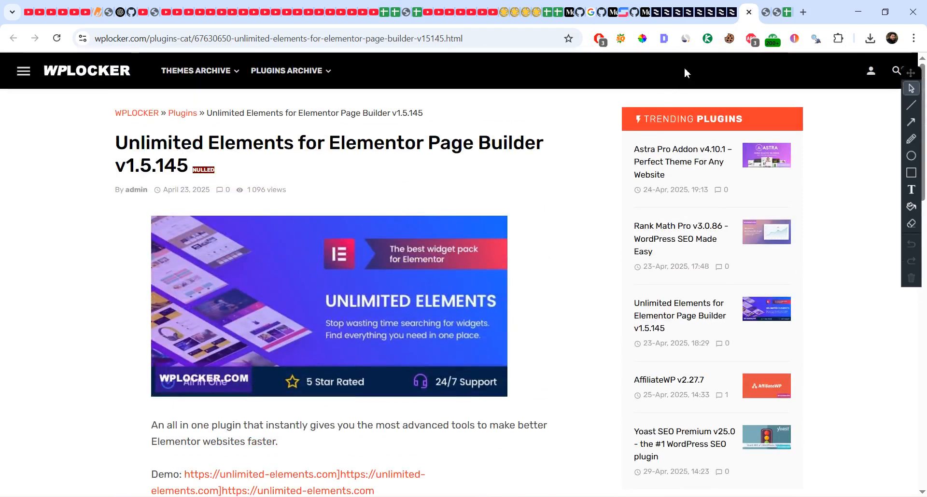
{"action": "left_click", "coordinate": [803, 13]}
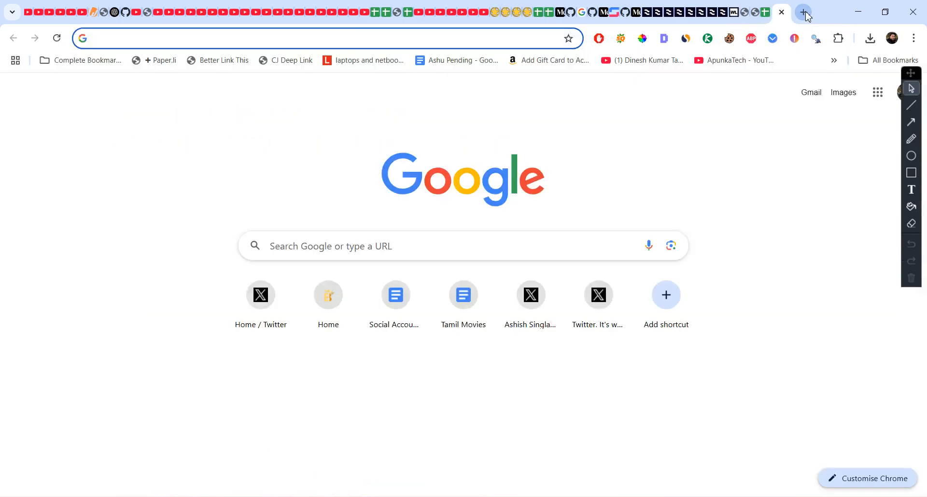
{"action": "left_click", "coordinate": [748, 5]}
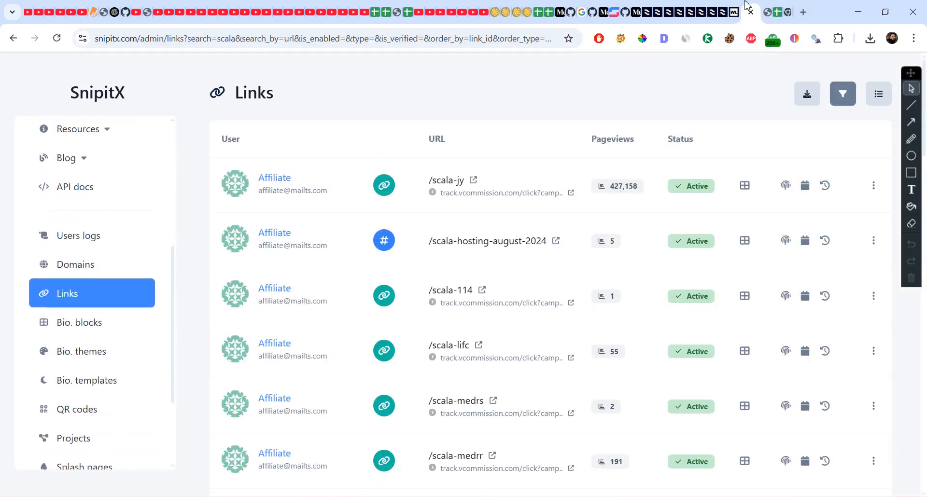
{"action": "left_click", "coordinate": [763, 10]}
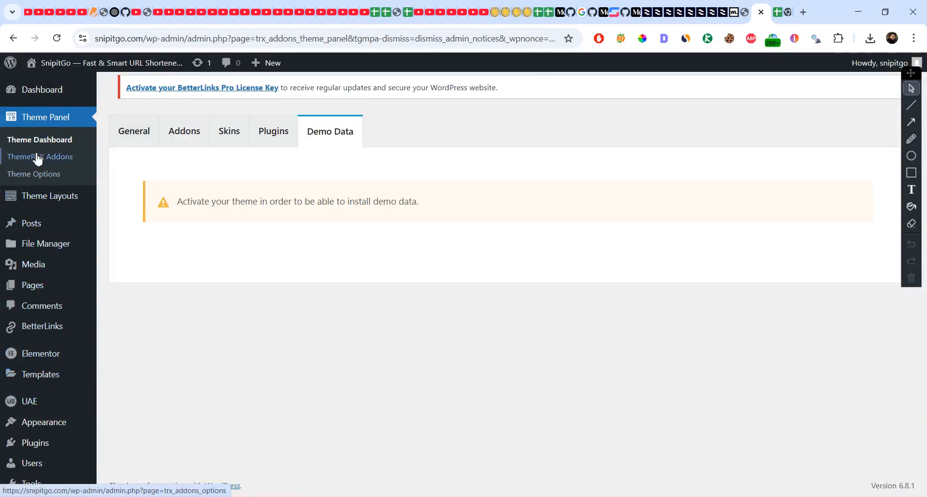
In the General section's activation form, fill in the Name and E-mail fields with the user's details
{"action": "left_click", "coordinate": [134, 131]}
{"action": "scroll", "coordinate": [309, 309], "scroll_direction": "down", "scroll_amount": 3}
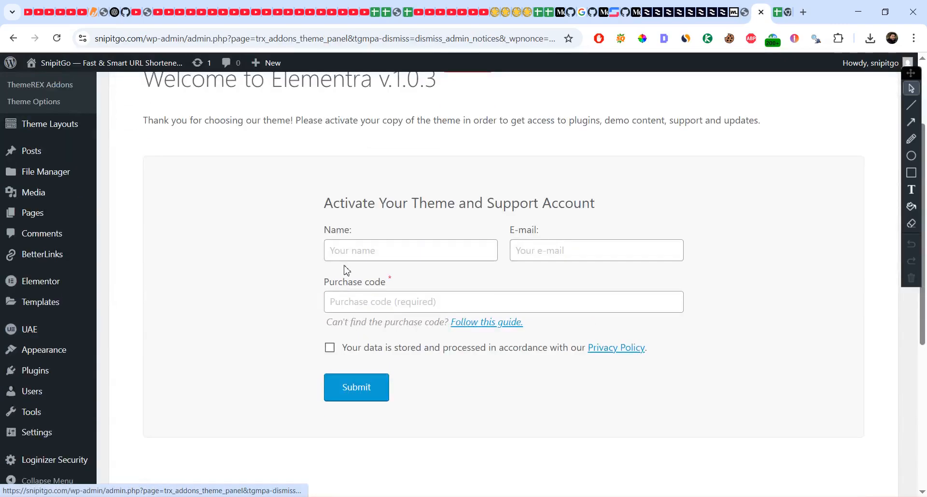
{"action": "left_click", "coordinate": [351, 251]}
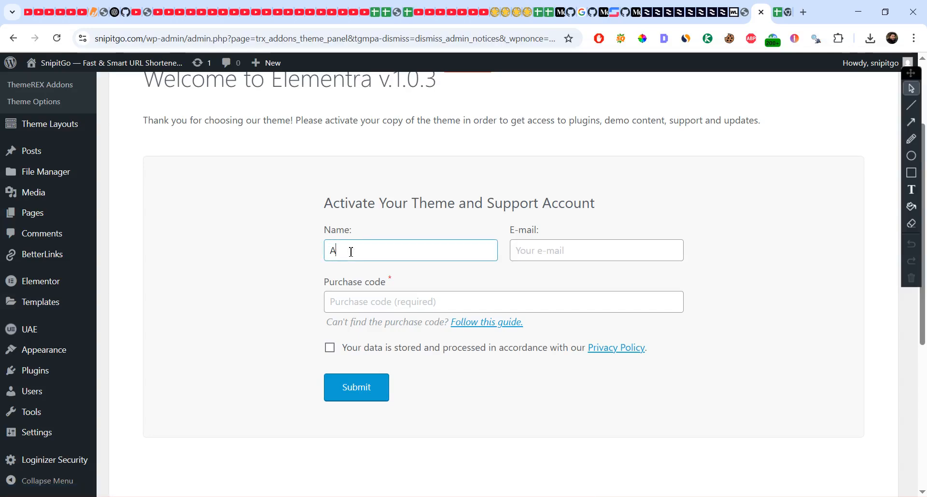
{"action": "key", "text": "Tab"}
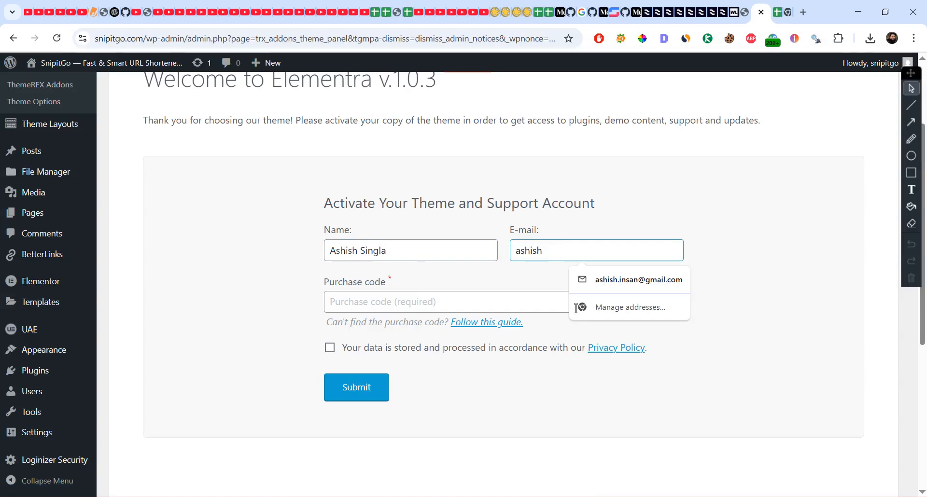
{"action": "left_click", "coordinate": [623, 281]}
Enter a placeholder purchase code, accept the privacy statement and submit, getting an invalid purchase key error
{"action": "left_click", "coordinate": [435, 310]}
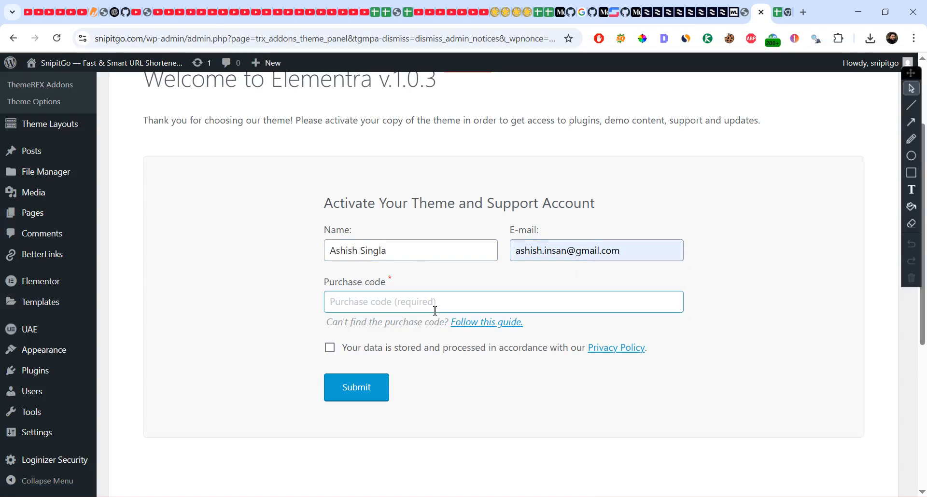
{"action": "type", "text": "1234567890"}
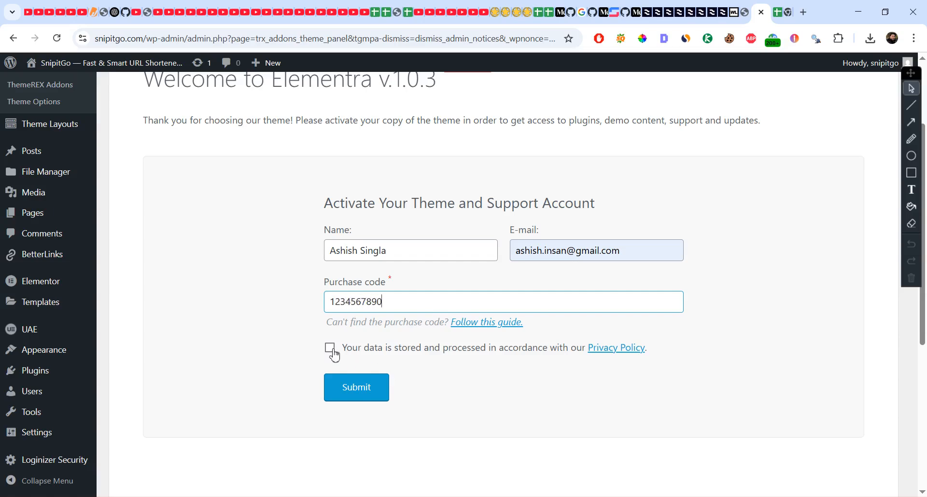
{"action": "left_click", "coordinate": [331, 349]}
{"action": "left_click", "coordinate": [346, 389]}
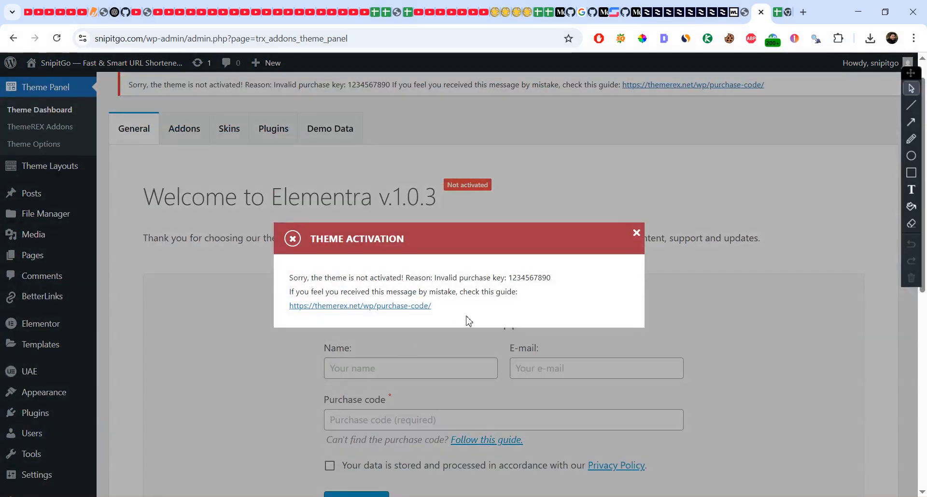
{"action": "right_click", "coordinate": [393, 307]}
Open the purchase-code guide in a new tab, close the activation error, and browse Addons and Skins
{"action": "left_click", "coordinate": [434, 127]}
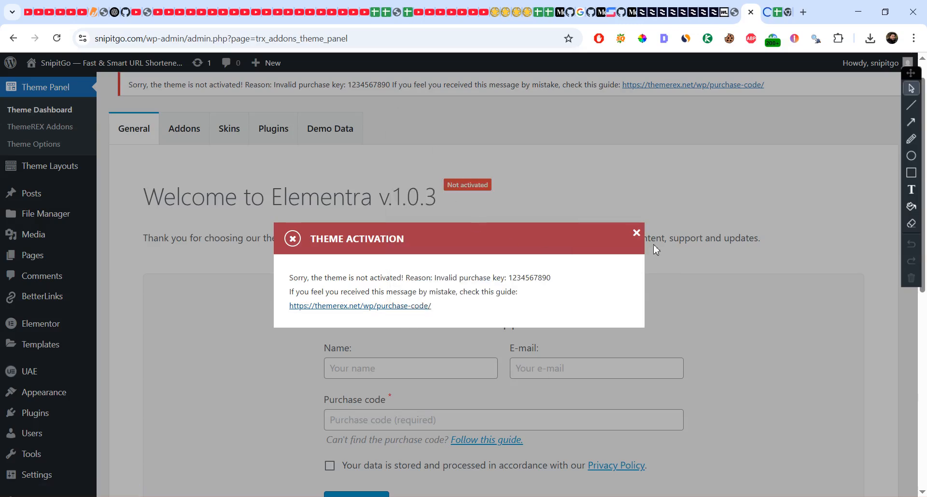
{"action": "left_click", "coordinate": [636, 233]}
{"action": "left_click", "coordinate": [194, 138]}
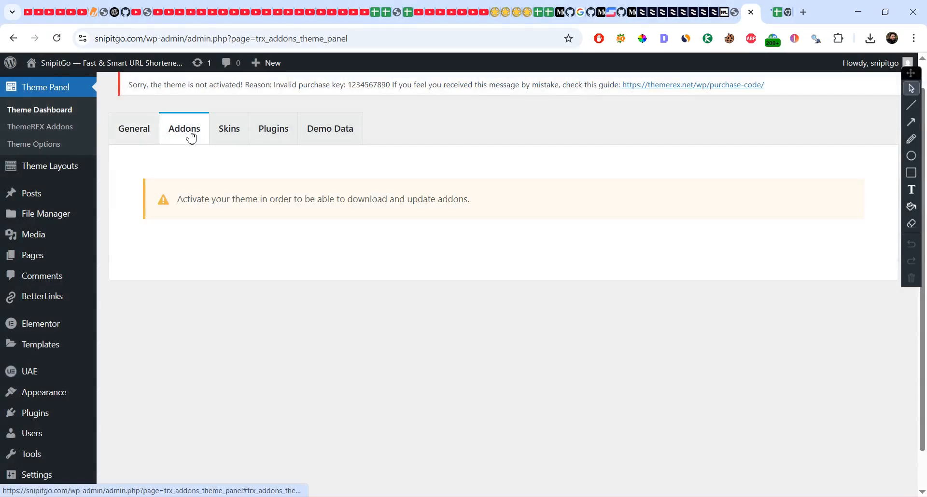
{"action": "left_click", "coordinate": [230, 140]}
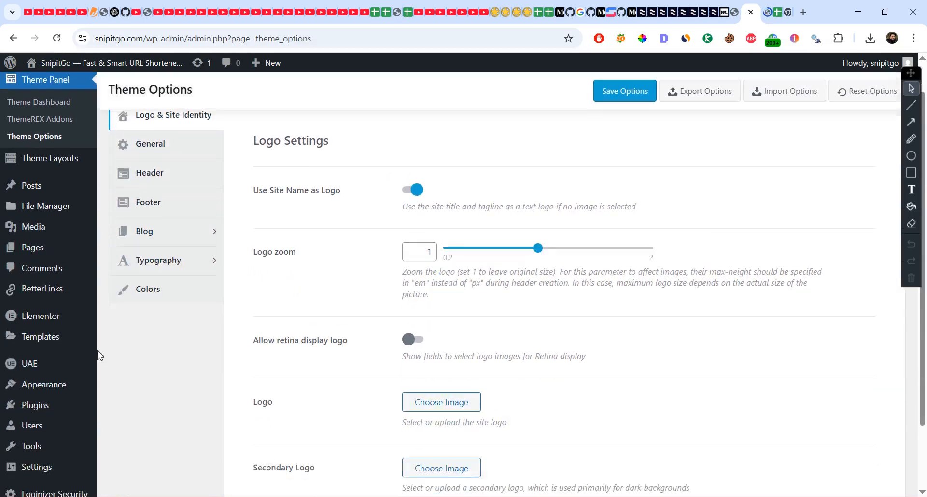
{"action": "scroll", "coordinate": [40, 383], "scroll_direction": "down", "scroll_amount": 1}
Open Install Plugins and review the list, with AI Engine and MetForm not installed
{"action": "mouse_move", "coordinate": [35, 355]}
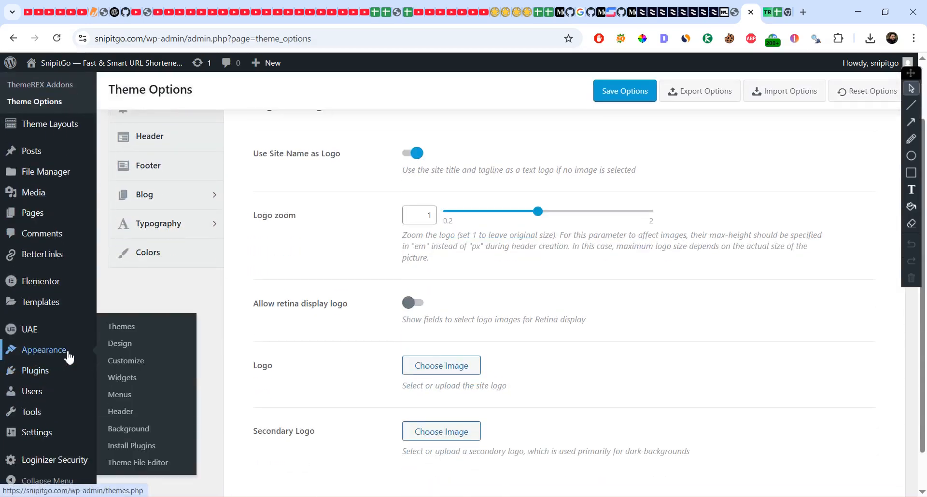
{"action": "left_click", "coordinate": [126, 445]}
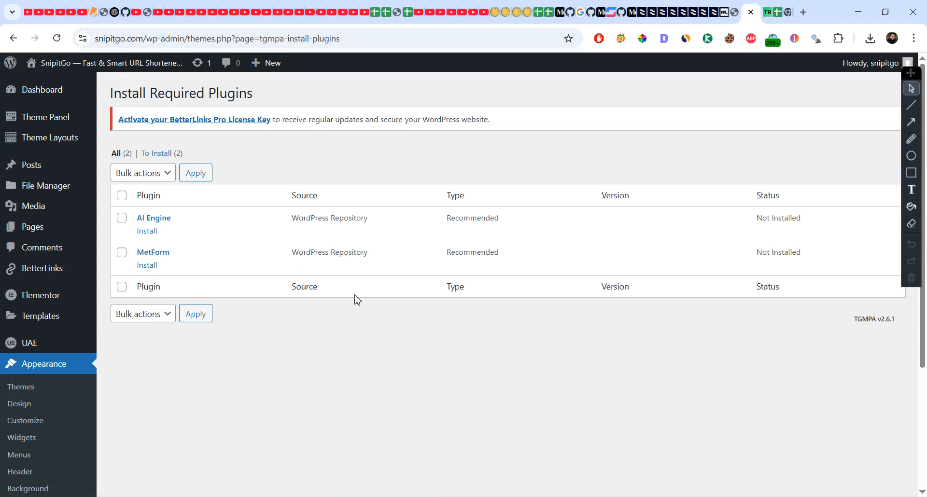
{"action": "scroll", "coordinate": [358, 300], "scroll_direction": "down", "scroll_amount": 3}
{"action": "scroll", "coordinate": [336, 307], "scroll_direction": "up", "scroll_amount": 3}
Browse the admin sidebar menus, then go to Appearance > Themes
{"action": "mouse_move", "coordinate": [52, 127]}
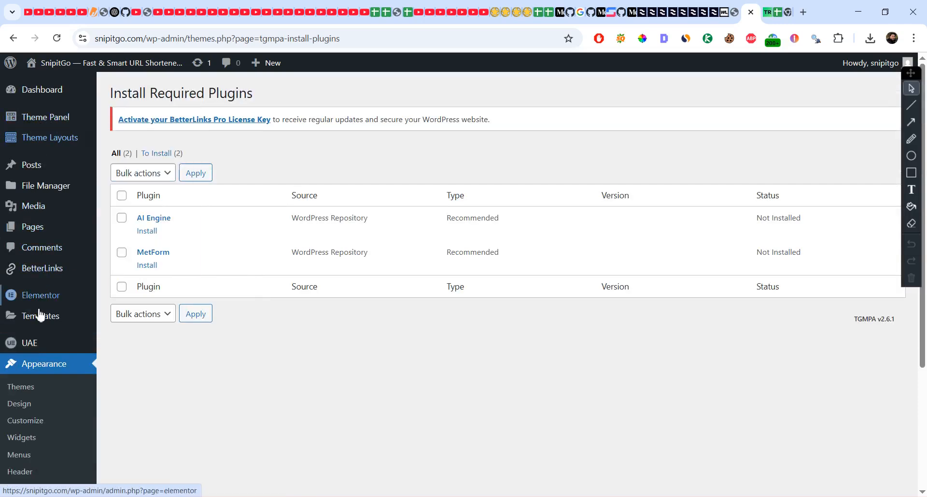
{"action": "mouse_move", "coordinate": [38, 294]}
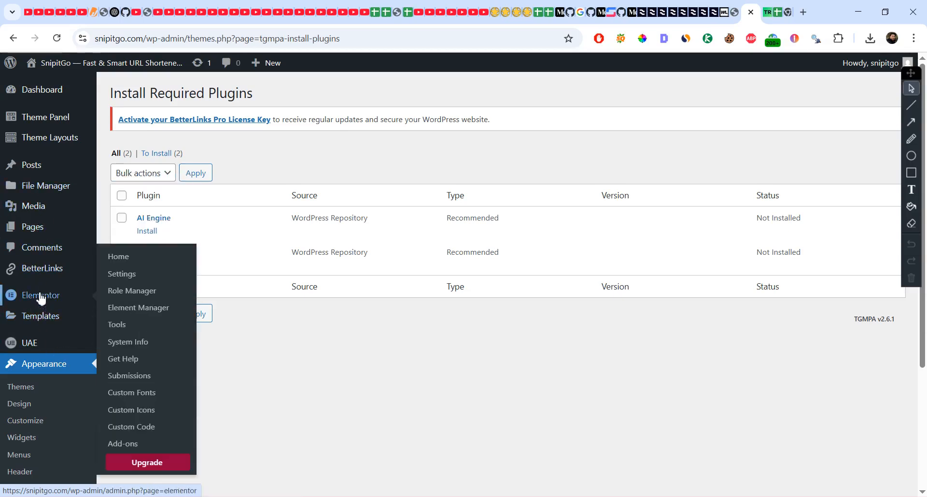
{"action": "scroll", "coordinate": [41, 300], "scroll_direction": "down", "scroll_amount": 4}
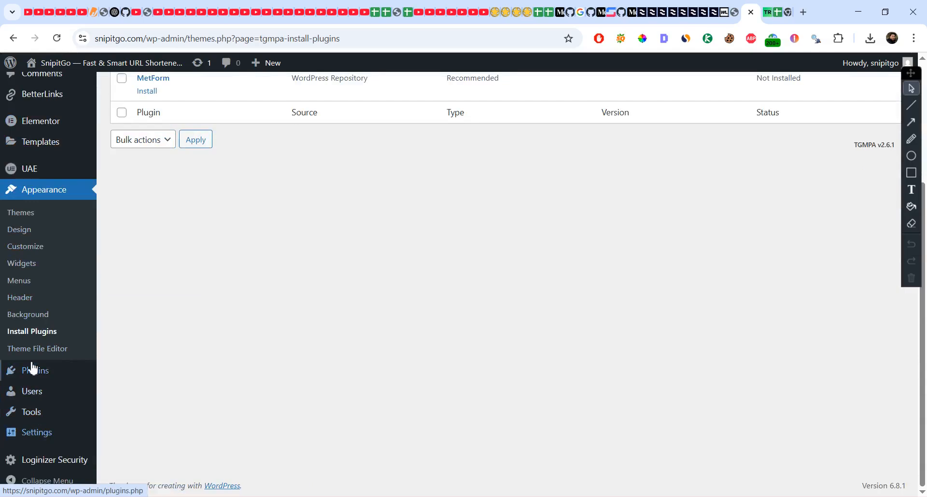
{"action": "scroll", "coordinate": [65, 280], "scroll_direction": "up", "scroll_amount": 4}
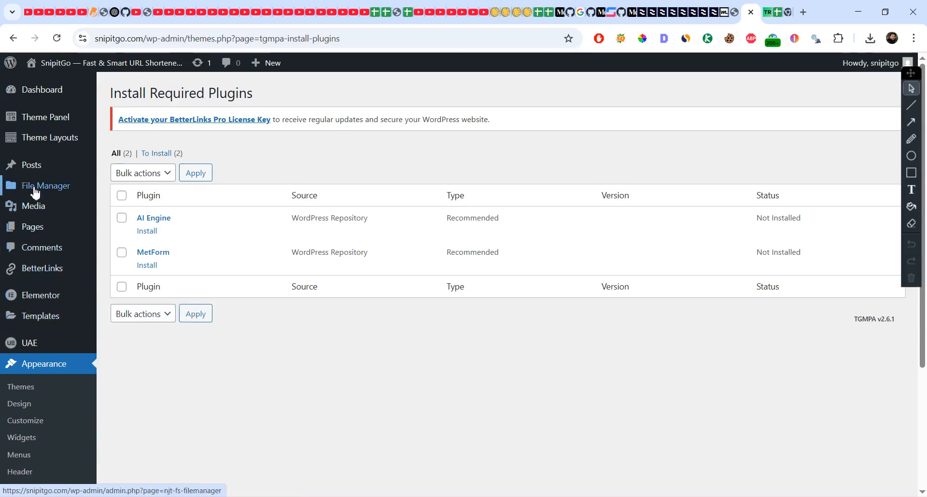
{"action": "mouse_move", "coordinate": [35, 193]}
{"action": "scroll", "coordinate": [29, 387], "scroll_direction": "down", "scroll_amount": 4}
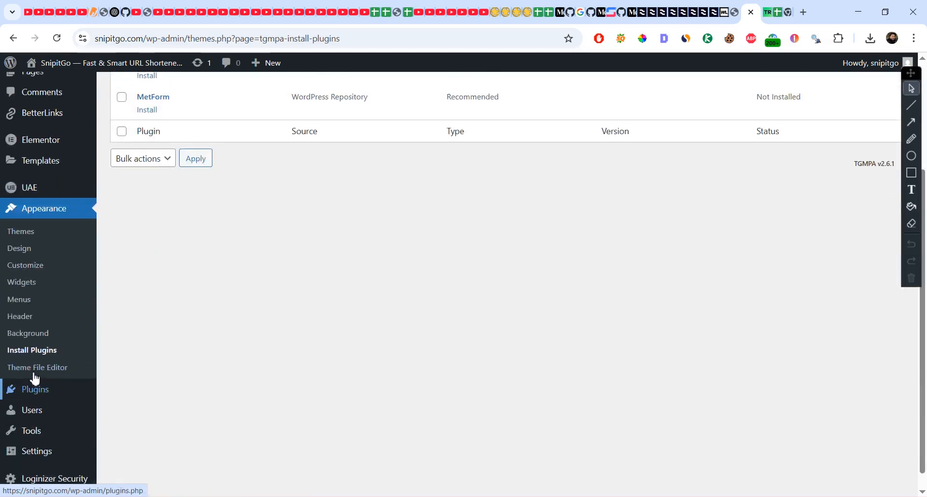
{"action": "scroll", "coordinate": [29, 289], "scroll_direction": "up", "scroll_amount": 4}
{"action": "mouse_move", "coordinate": [43, 326]}
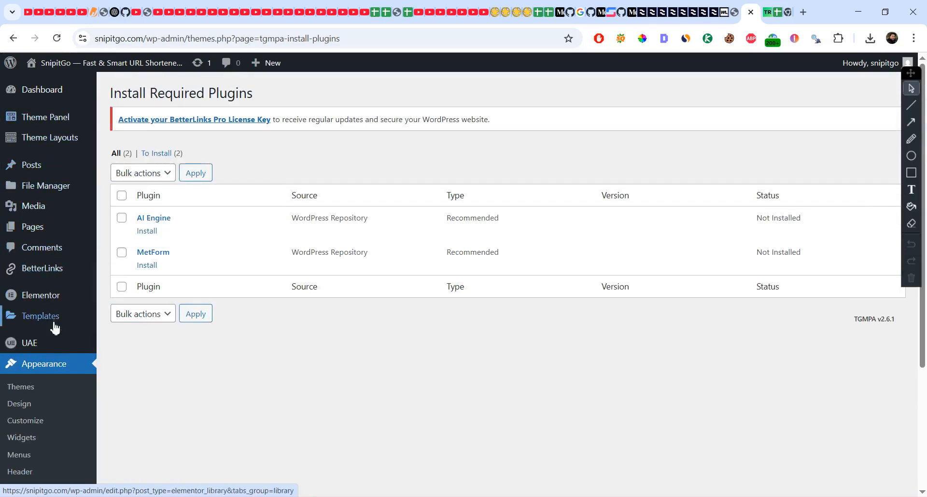
{"action": "scroll", "coordinate": [55, 328], "scroll_direction": "down", "scroll_amount": 3}
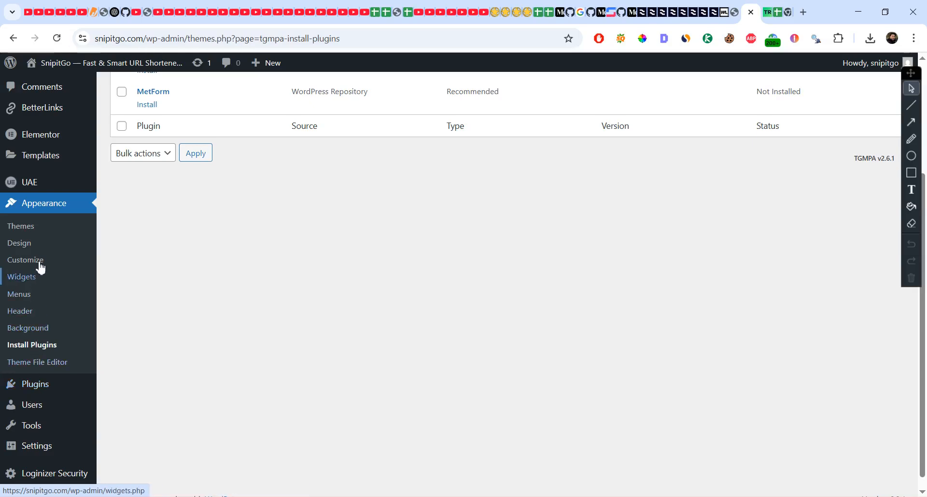
{"action": "left_click", "coordinate": [28, 226]}
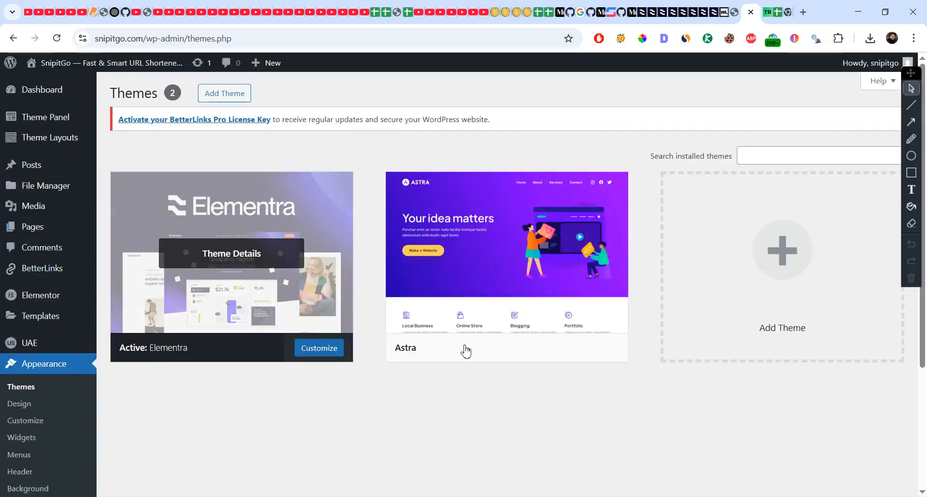
{"action": "mouse_move", "coordinate": [535, 348]}
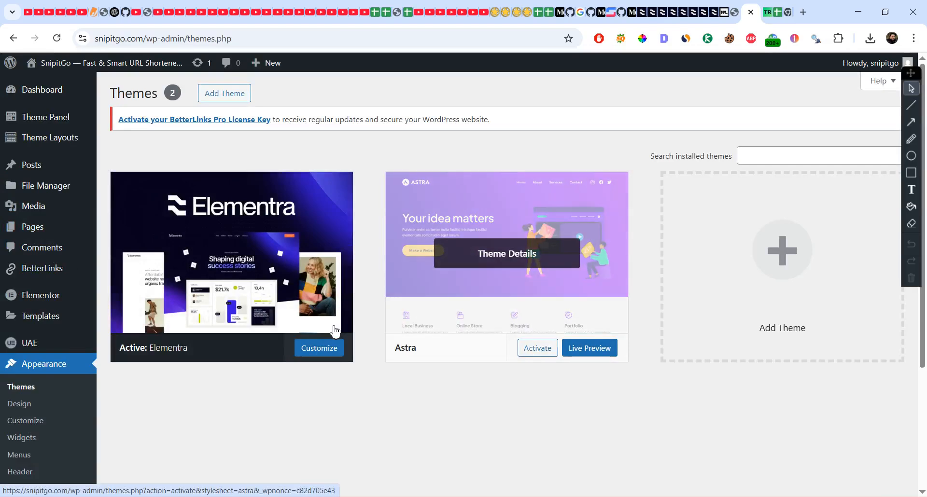
{"action": "left_click", "coordinate": [312, 350]}
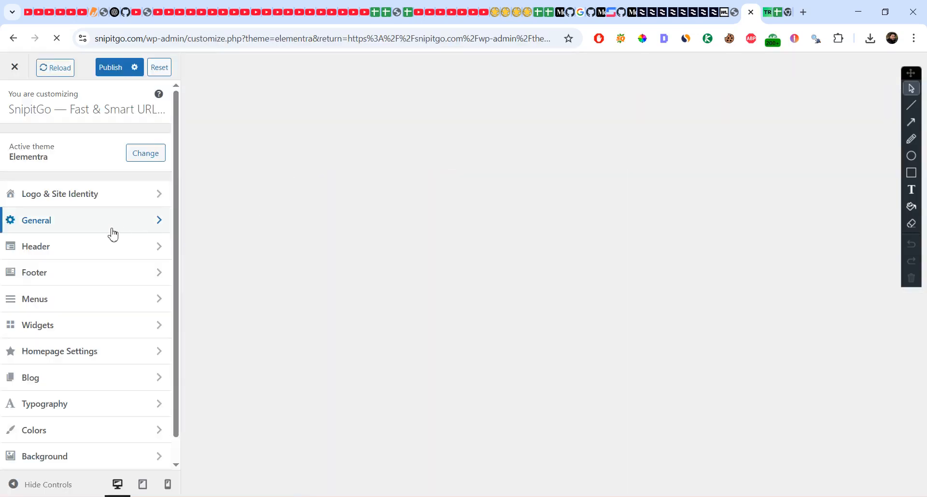
{"action": "scroll", "coordinate": [108, 328], "scroll_direction": "down", "scroll_amount": 1}
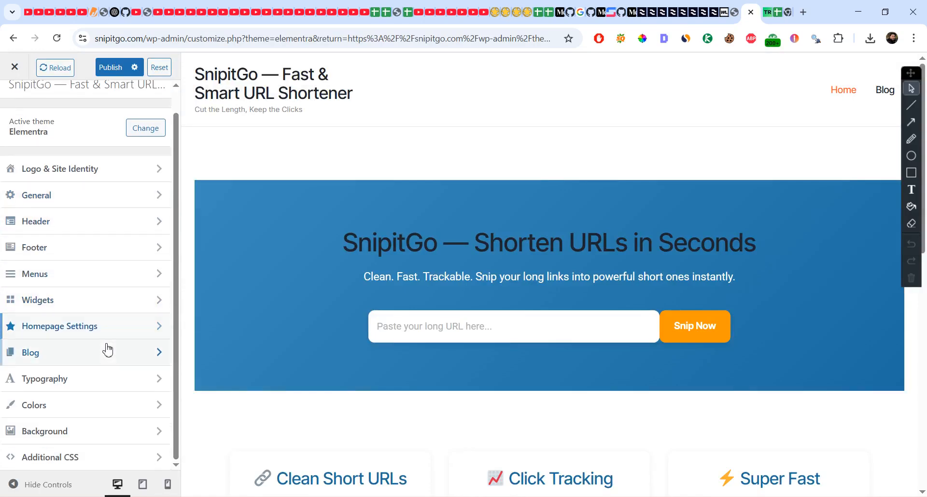
{"action": "scroll", "coordinate": [108, 349], "scroll_direction": "up", "scroll_amount": 1}
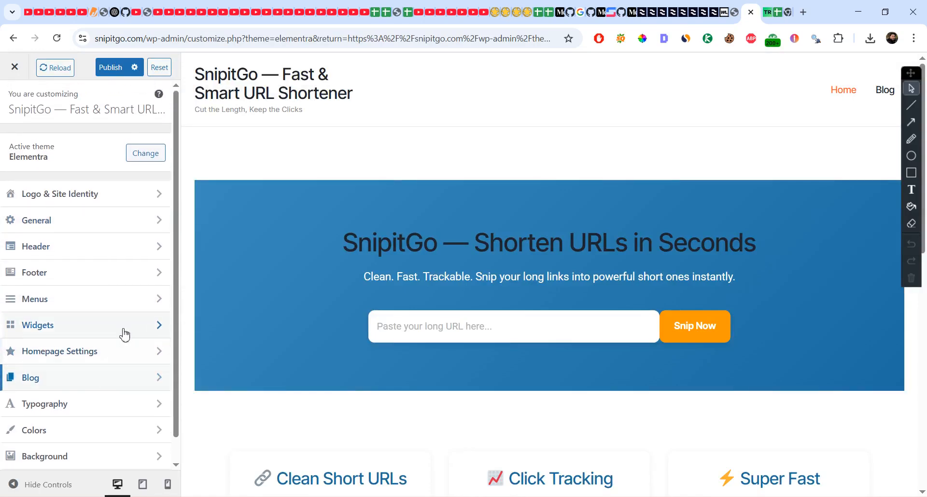
{"action": "left_click", "coordinate": [16, 67]}
{"action": "left_click", "coordinate": [515, 126]}
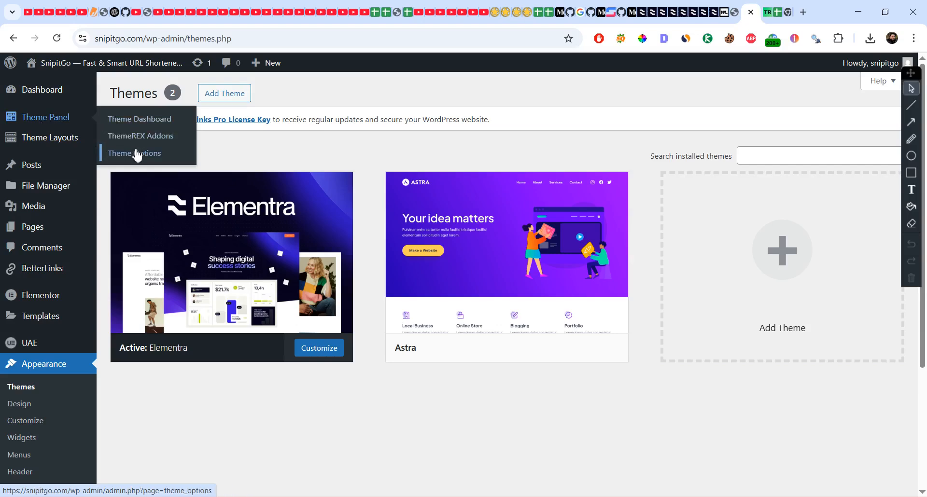
Open Elementra's Theme Options and close the Import Options dialog without importing anything
{"action": "left_click", "coordinate": [137, 155]}
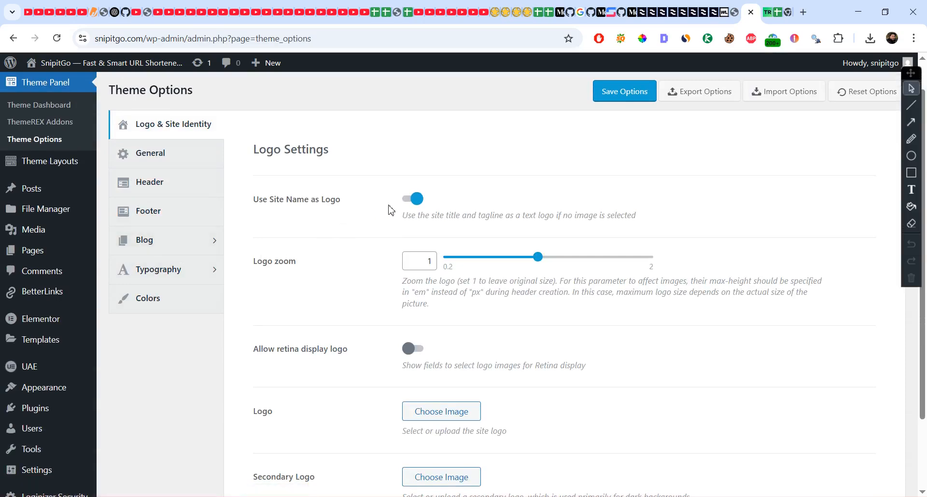
{"action": "left_click", "coordinate": [785, 99]}
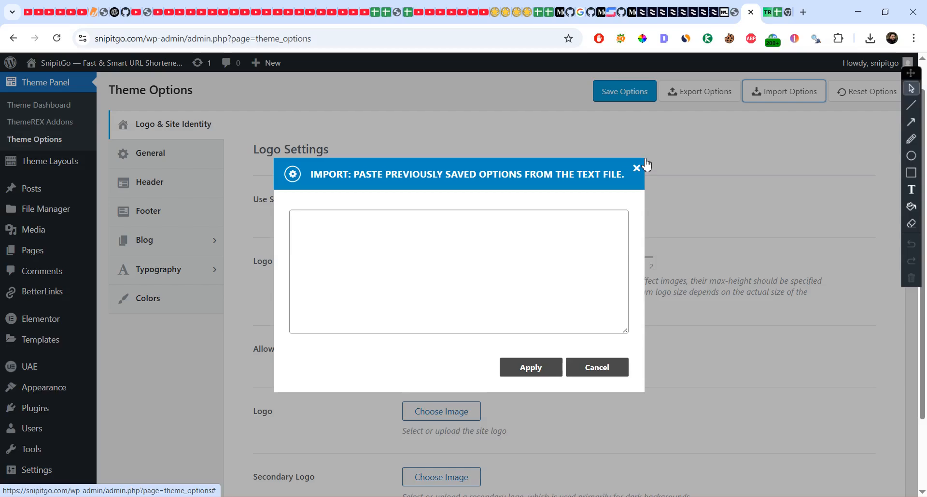
{"action": "left_click", "coordinate": [636, 168]}
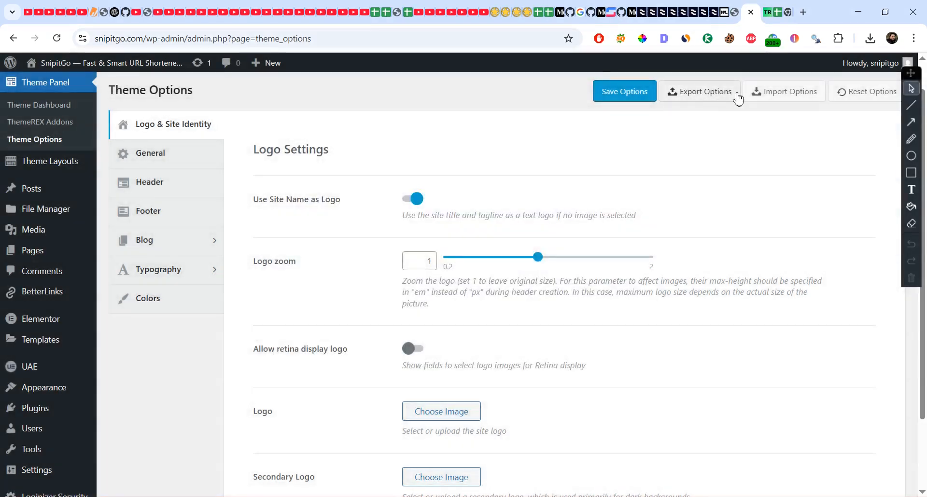
{"action": "scroll", "coordinate": [331, 269], "scroll_direction": "down", "scroll_amount": 2}
{"action": "scroll", "coordinate": [270, 251], "scroll_direction": "up", "scroll_amount": 3}
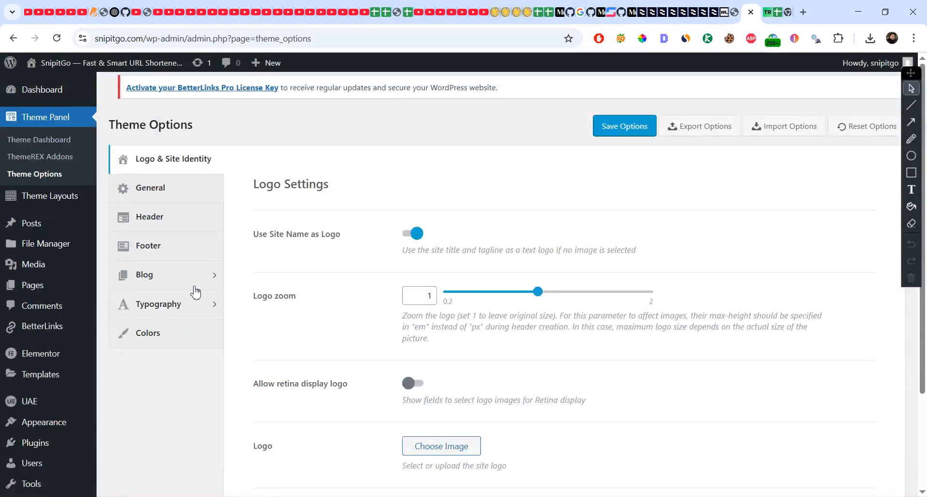
Review the General layout settings, then go to the ThemeREX Addons settings
{"action": "left_click", "coordinate": [126, 189]}
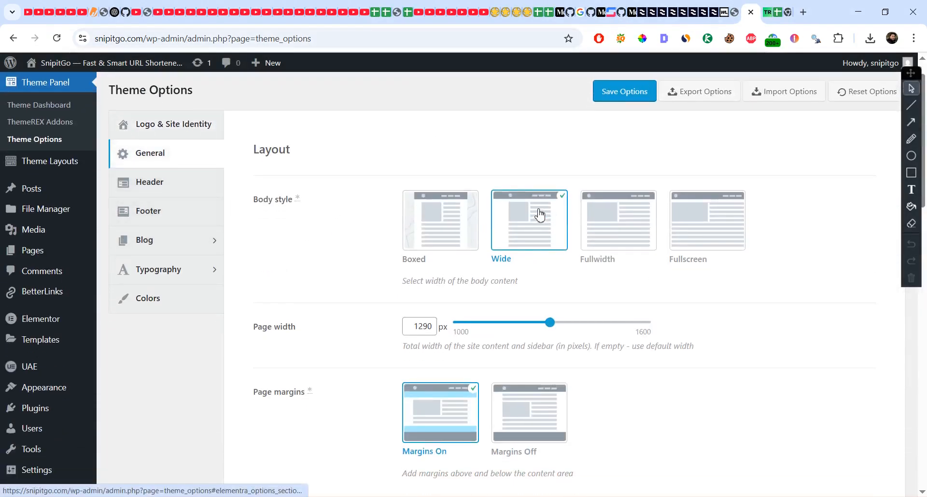
{"action": "scroll", "coordinate": [605, 345], "scroll_direction": "down", "scroll_amount": 20}
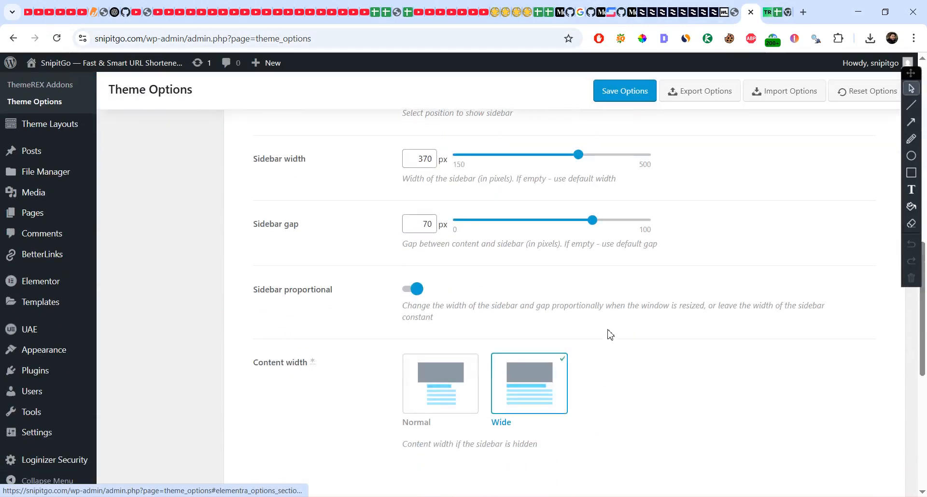
{"action": "scroll", "coordinate": [599, 311], "scroll_direction": "up", "scroll_amount": 20}
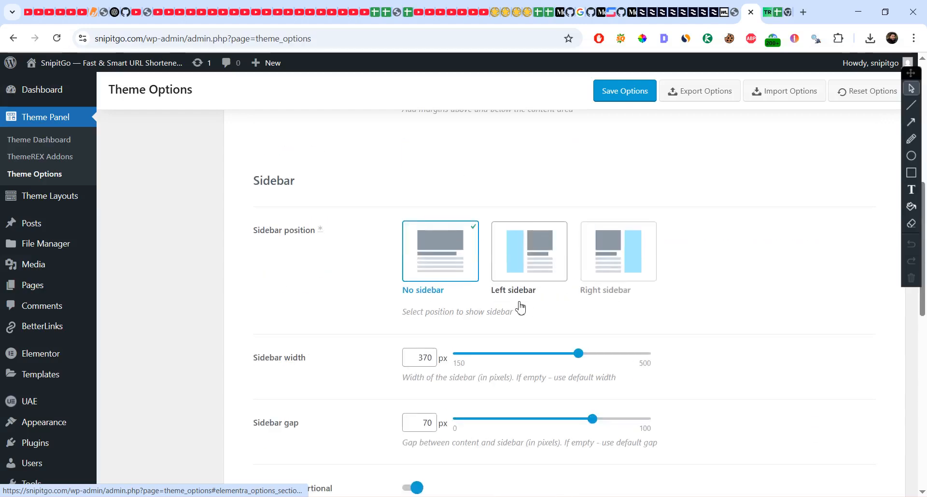
{"action": "left_click", "coordinate": [44, 157]}
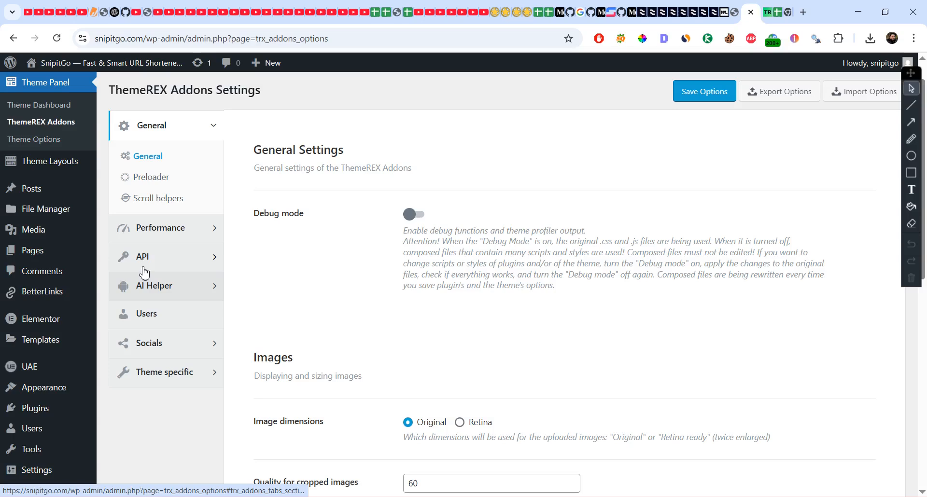
Under Theme specific > Theme Elements, create the custom layouts and confirm the success message
{"action": "left_click", "coordinate": [164, 385]}
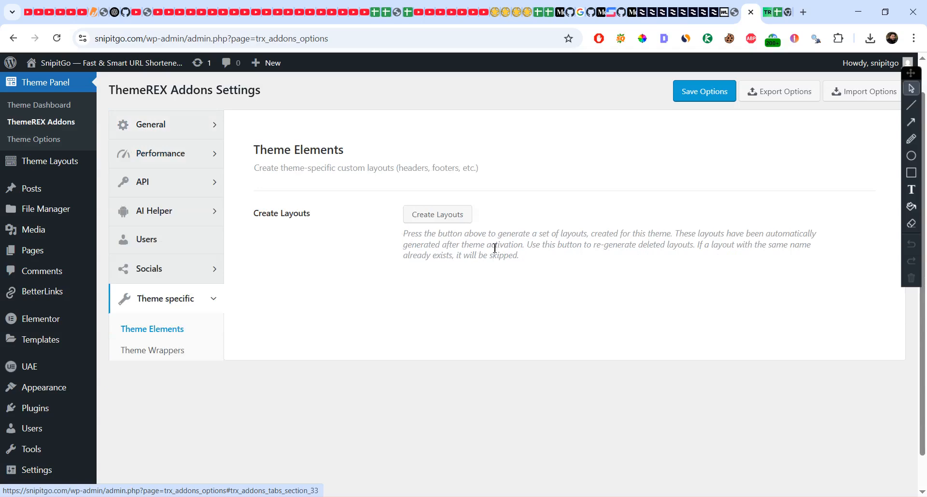
{"action": "left_click_drag", "start_coordinate": [495, 248], "coordinate": [540, 245]}
{"action": "left_click", "coordinate": [443, 216]}
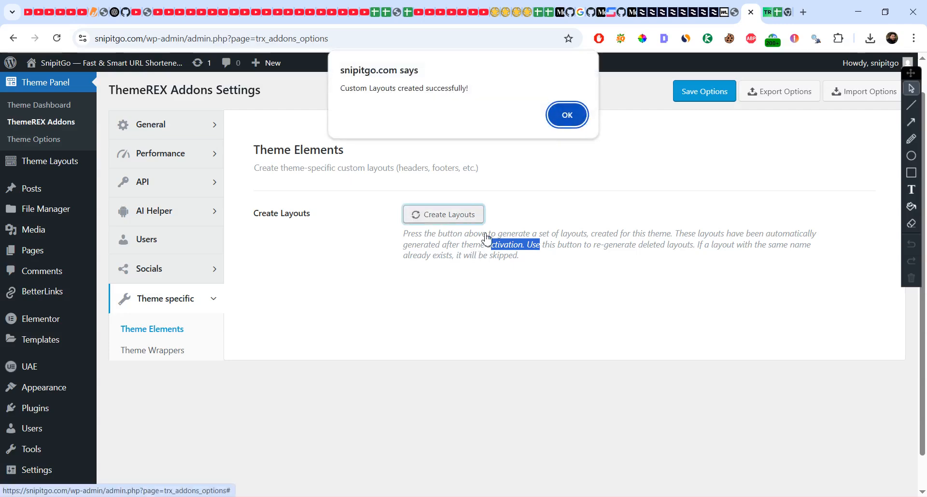
{"action": "left_click", "coordinate": [568, 117]}
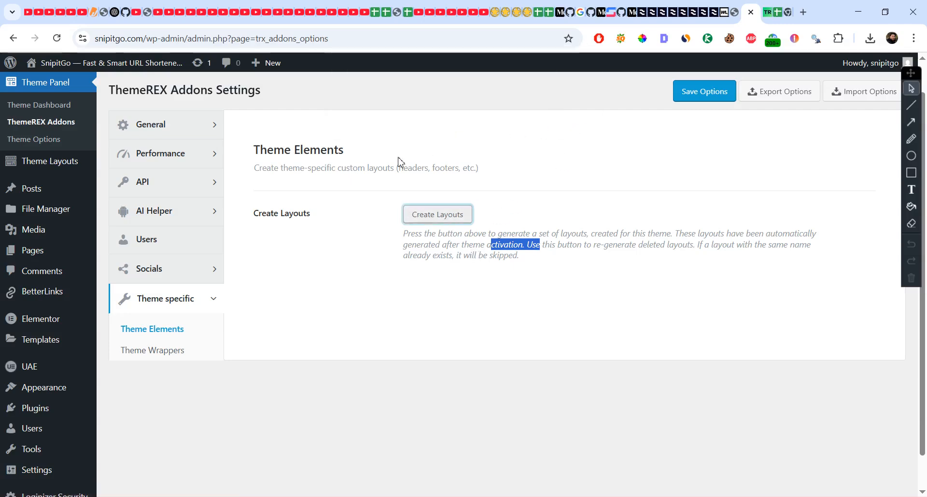
Look over Theme Wrappers and General settings, then reload the settings page
{"action": "left_click", "coordinate": [160, 353]}
{"action": "left_click", "coordinate": [156, 325]}
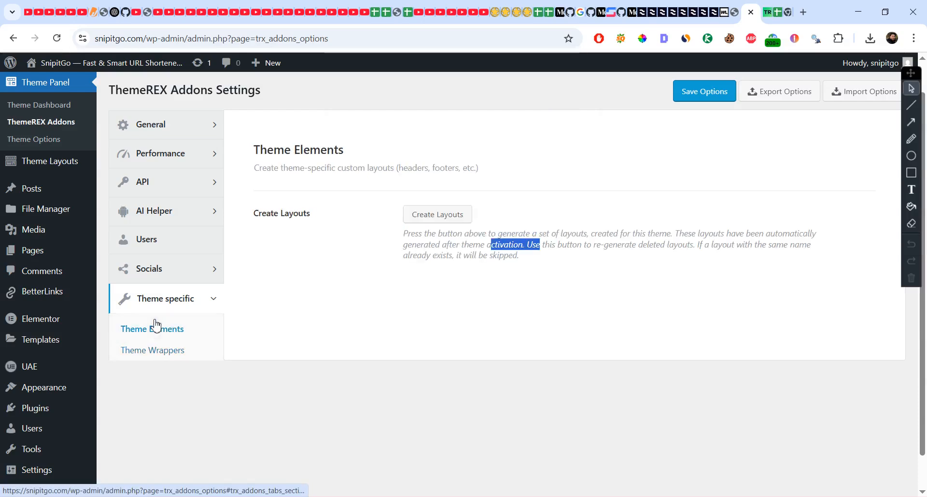
{"action": "left_click", "coordinate": [145, 124]}
{"action": "left_click", "coordinate": [321, 38]}
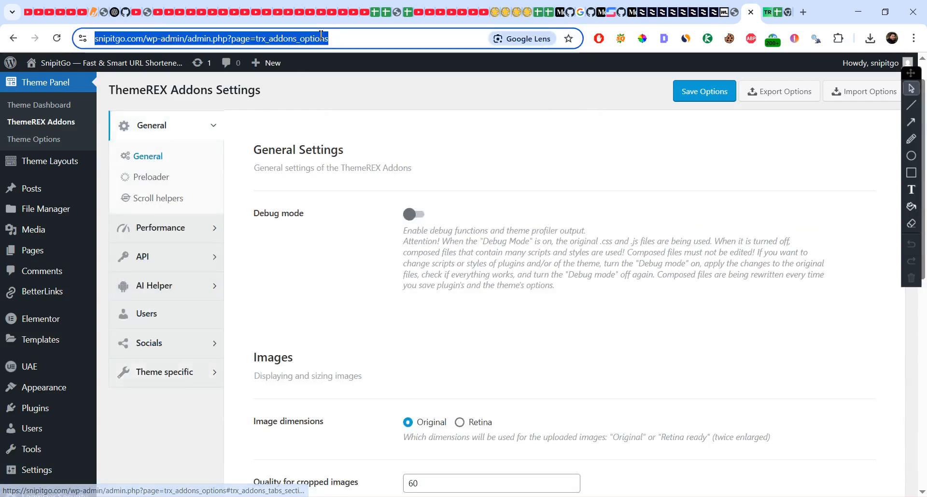
{"action": "key", "text": "Return"}
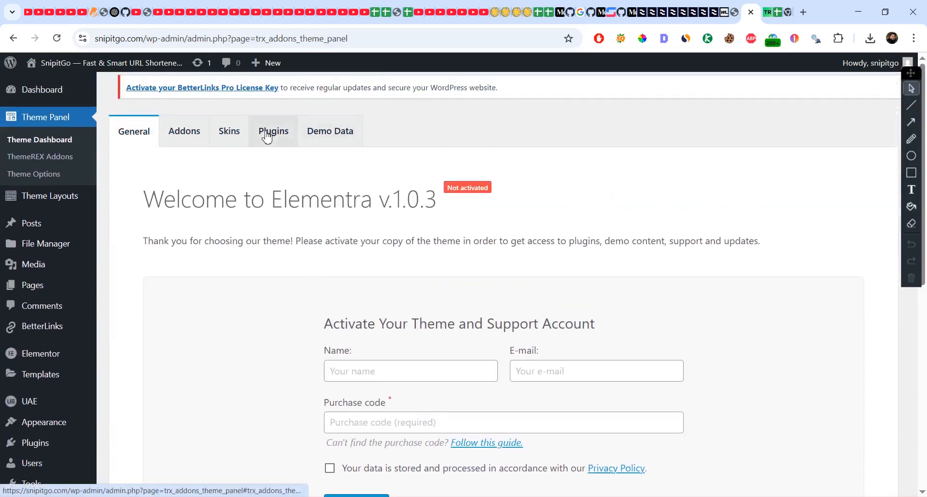
Browse Elementra's Plugins, Skins, Addons and Demo Data sections, then open Appearance > Themes
{"action": "left_click", "coordinate": [267, 137]}
{"action": "left_click", "coordinate": [228, 132]}
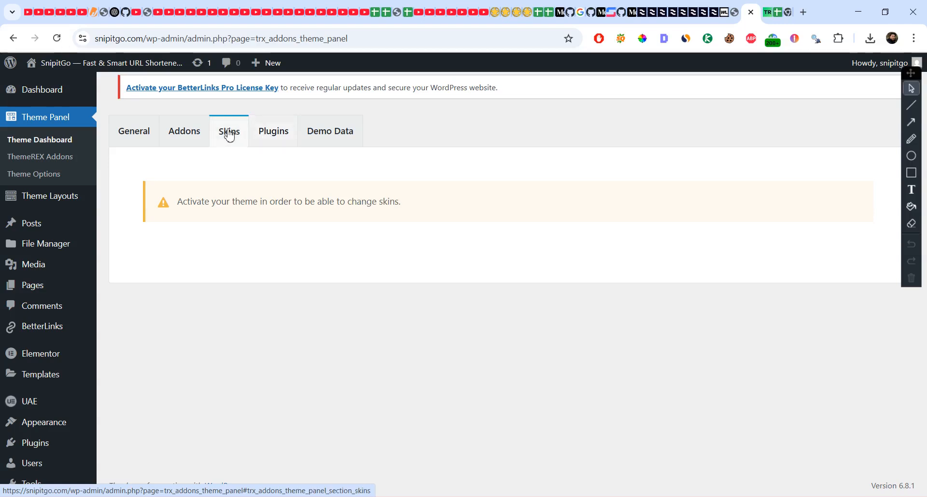
{"action": "left_click", "coordinate": [182, 137]}
{"action": "left_click", "coordinate": [319, 138]}
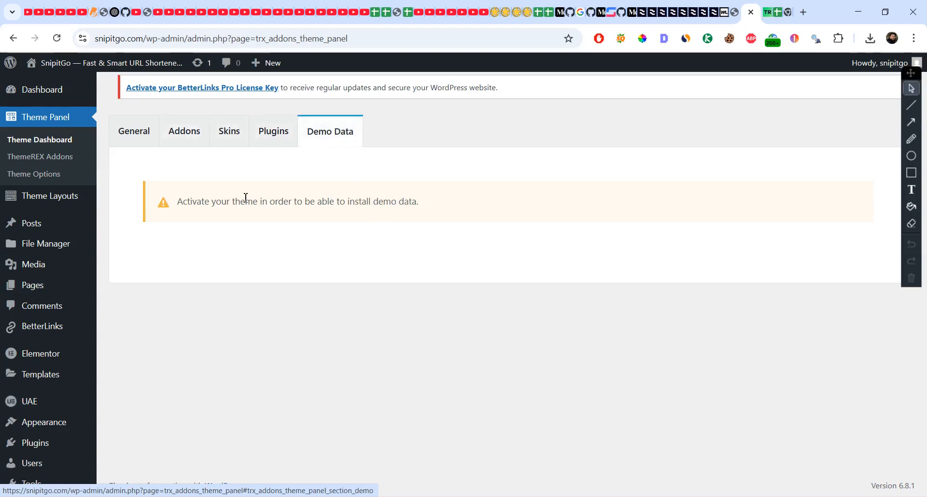
{"action": "left_click_drag", "start_coordinate": [241, 201], "coordinate": [423, 206]}
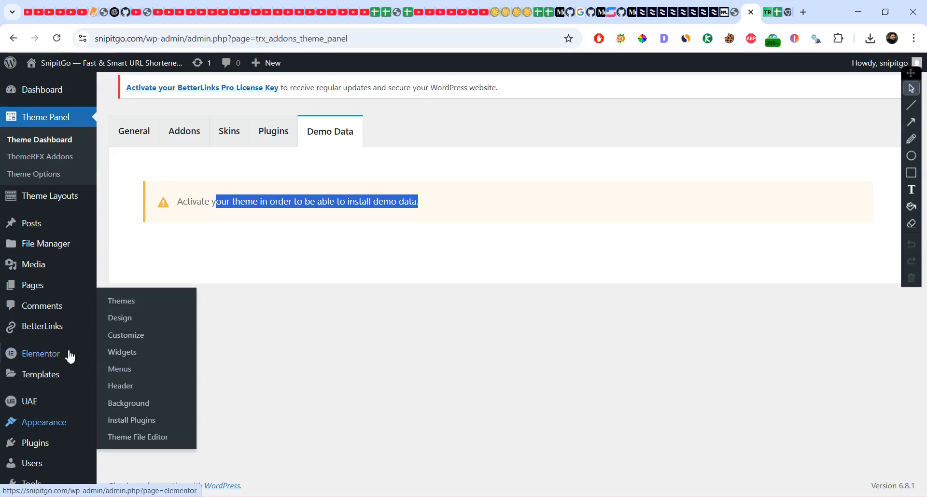
{"action": "mouse_move", "coordinate": [15, 429]}
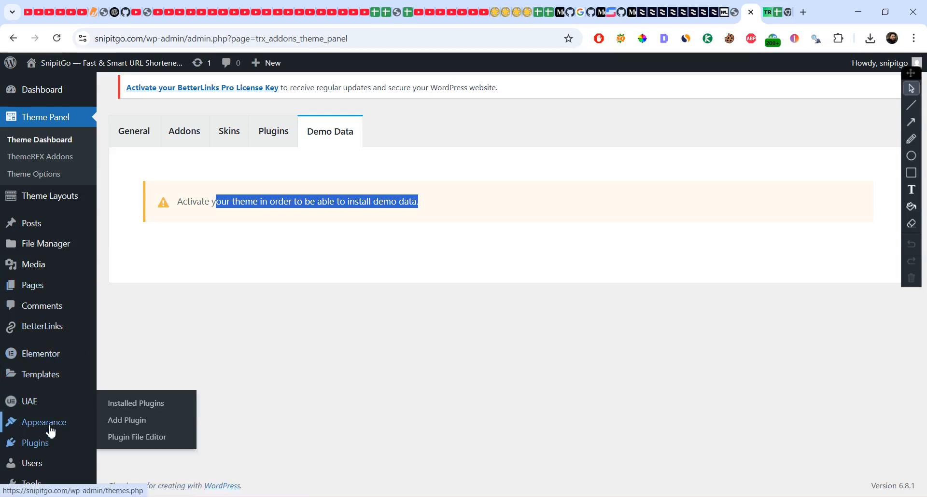
{"action": "left_click", "coordinate": [126, 303]}
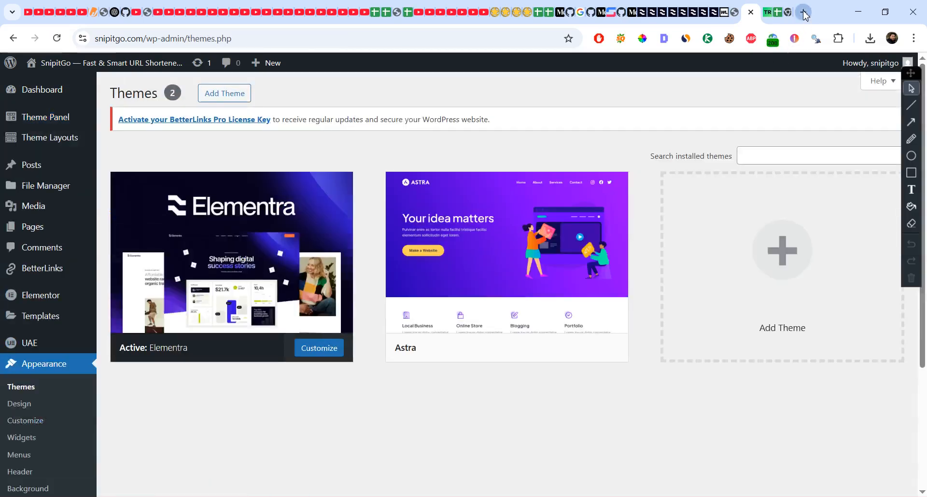
Load the Babiato forum (babia.to) in a new browser tab
{"action": "left_click", "coordinate": [803, 12]}
{"action": "type", "text": "bai"}
{"action": "key", "text": "BackSpace"}
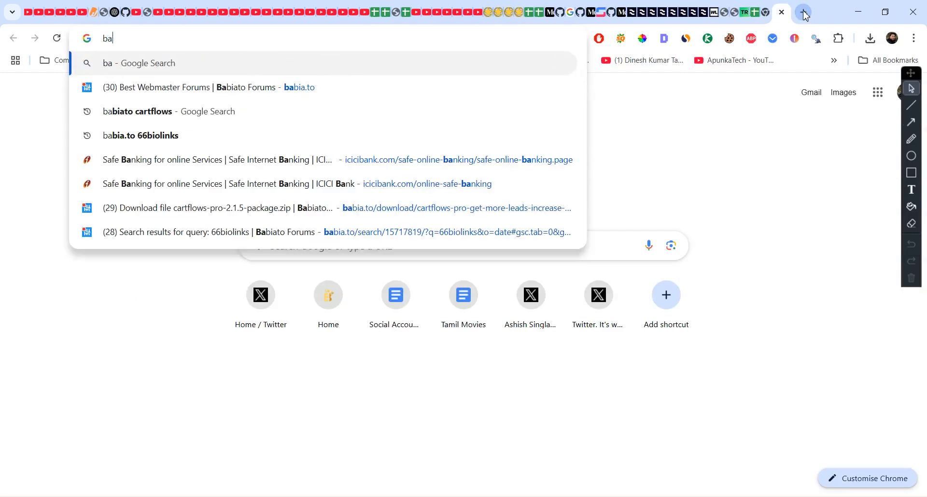
{"action": "key", "text": "Down"}
{"action": "key", "text": "Return"}
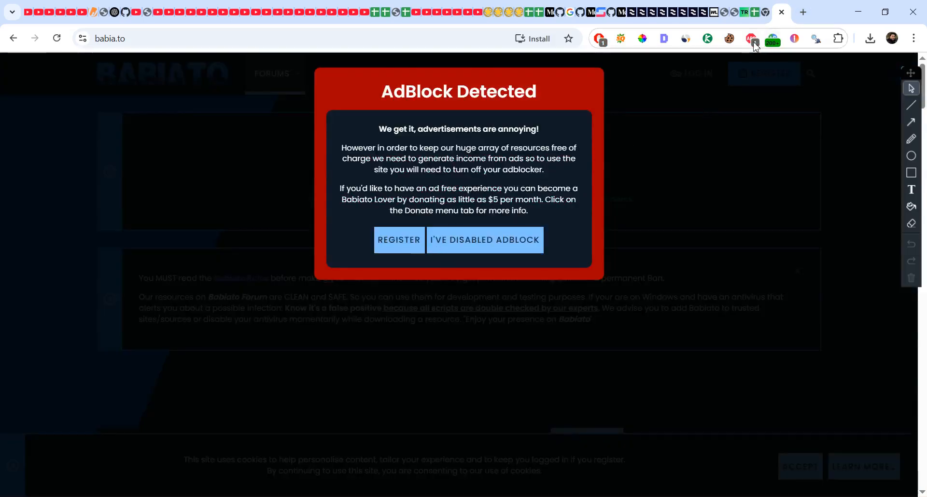
Turn off Adblock Plus for babia.to, reload, and pause AdBlock on the site
{"action": "left_click", "coordinate": [751, 39]}
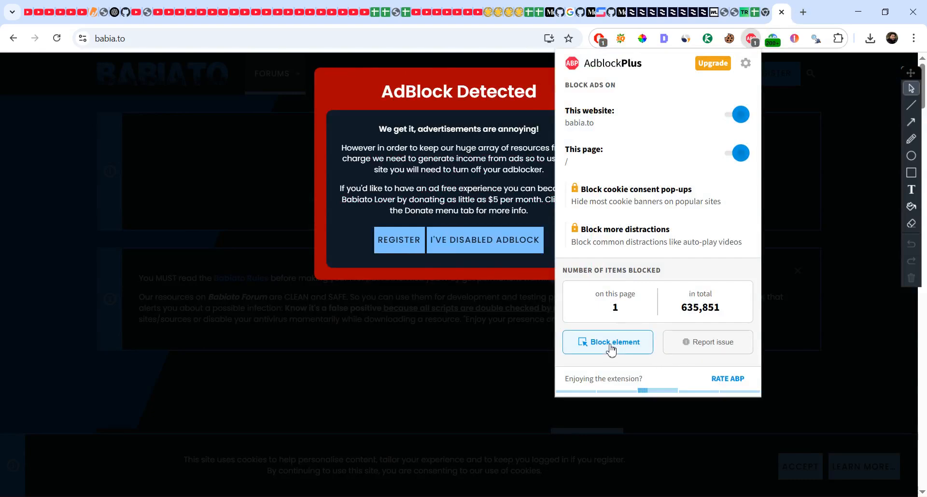
{"action": "left_click", "coordinate": [734, 115]}
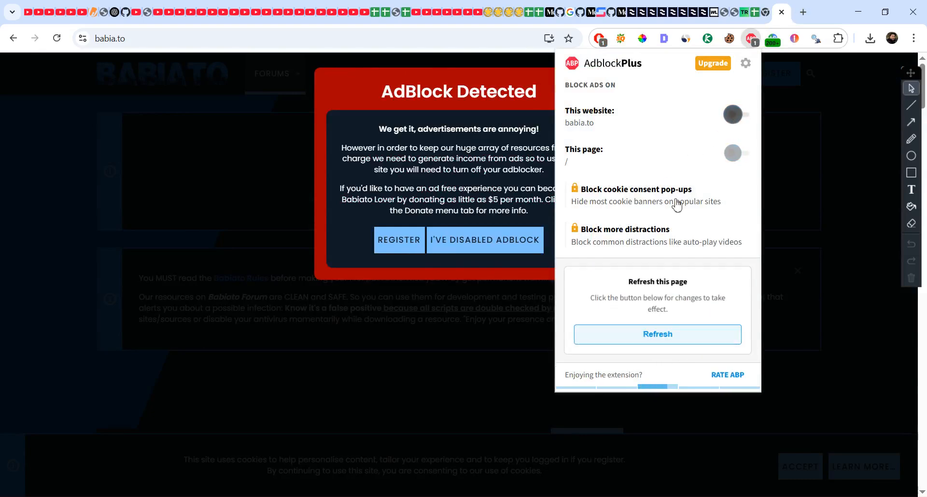
{"action": "left_click", "coordinate": [645, 341]}
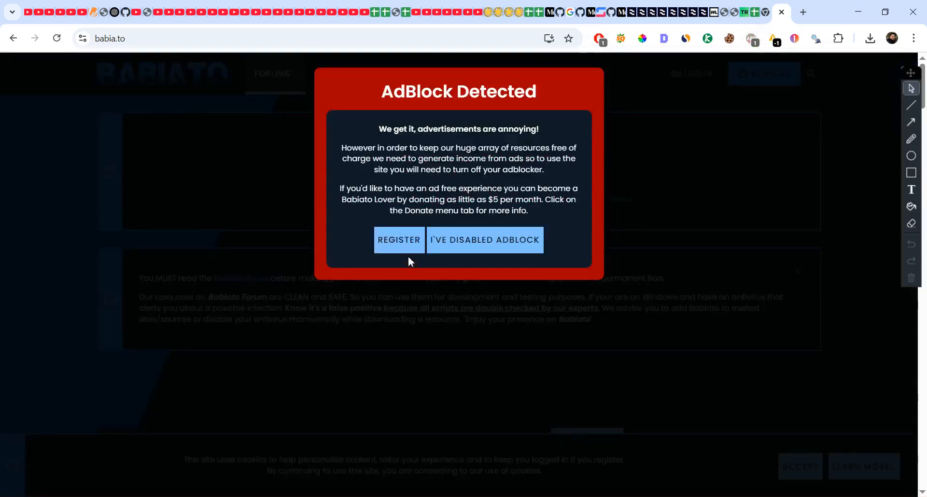
{"action": "left_click", "coordinate": [598, 38]}
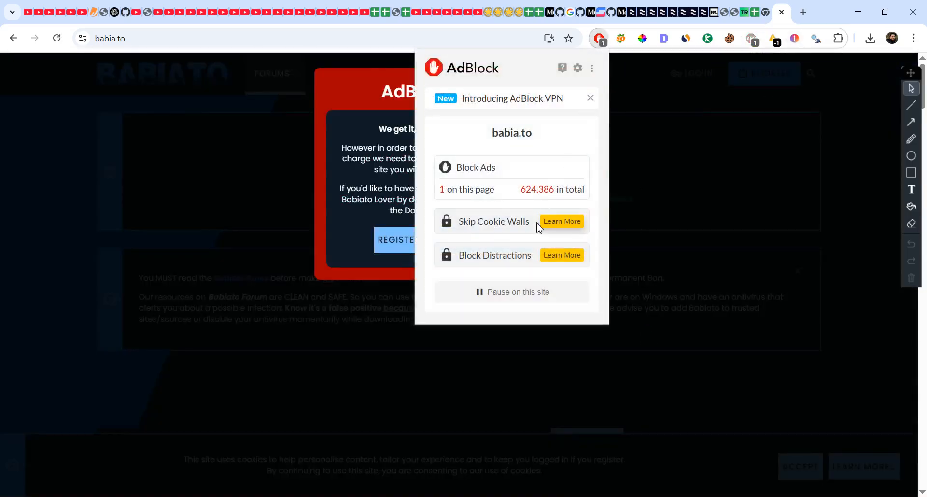
{"action": "left_click", "coordinate": [507, 293]}
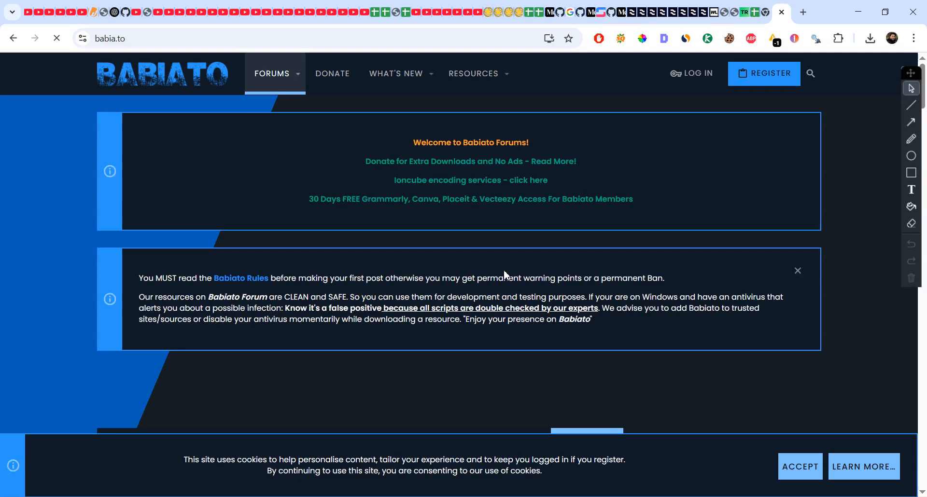
{"action": "left_click", "coordinate": [810, 74]}
Search the Babiato forum for 'elementra' and scroll through the matching results
{"action": "type", "text": "elementor"}
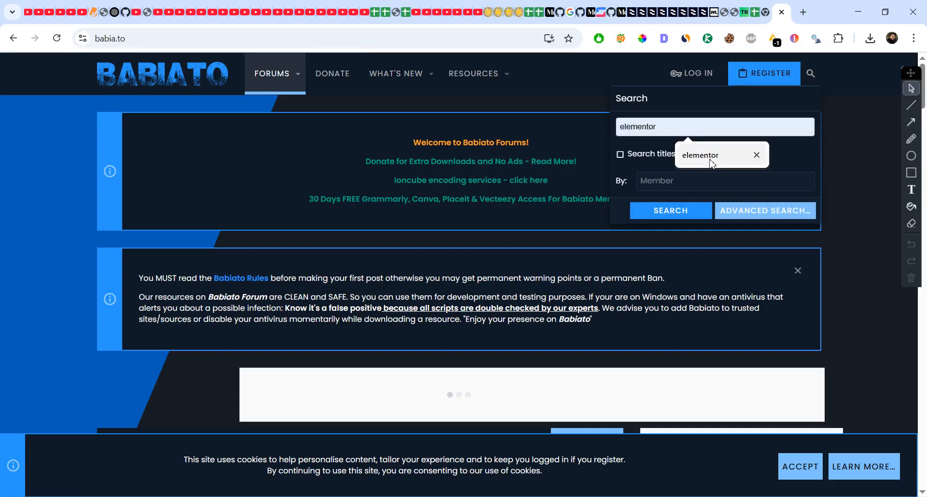
{"action": "left_click", "coordinate": [707, 155]}
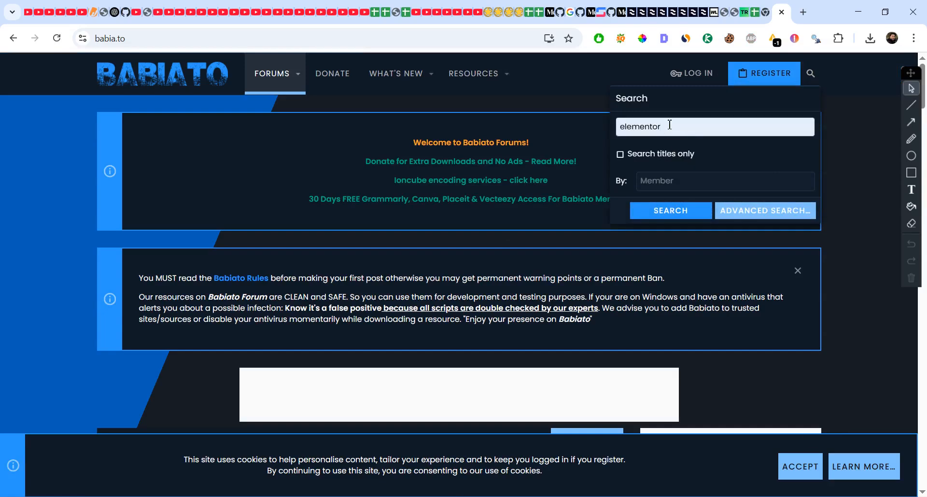
{"action": "double_click", "coordinate": [669, 125]}
{"action": "left_click", "coordinate": [682, 125]}
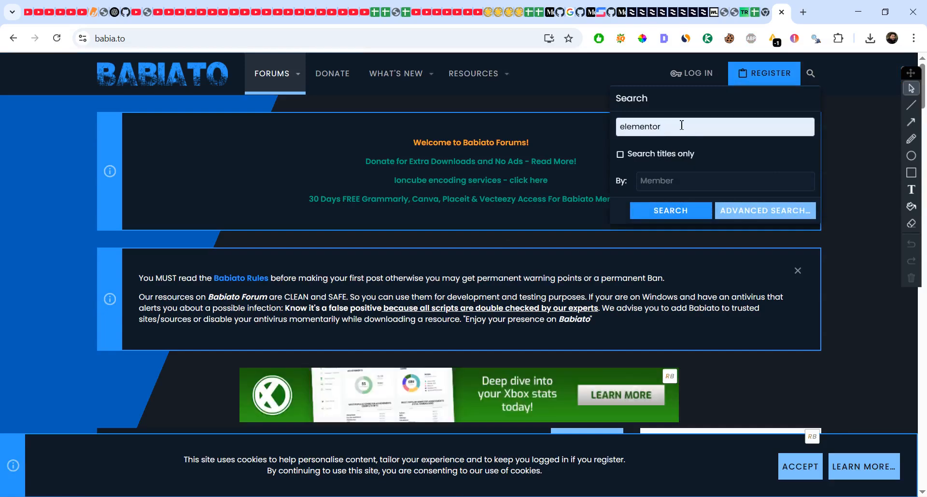
{"action": "key", "text": "BackSpace"}
{"action": "key", "text": "BackSpace"}
{"action": "type", "text": "ra"}
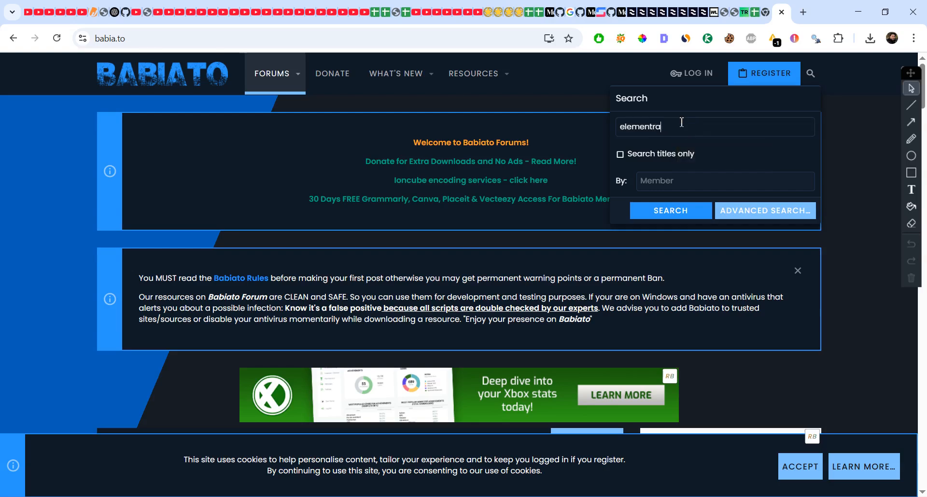
{"action": "key", "text": "Return"}
{"action": "scroll", "coordinate": [217, 250], "scroll_direction": "down", "scroll_amount": 1}
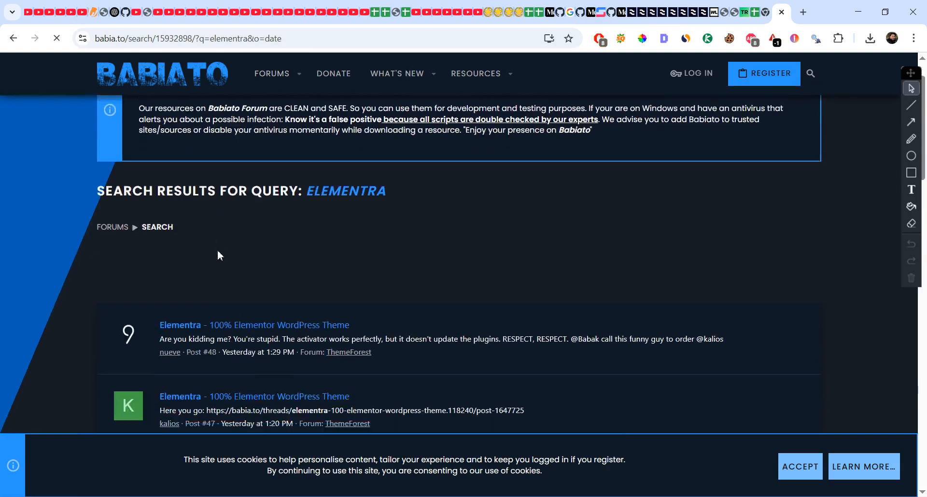
{"action": "scroll", "coordinate": [218, 250], "scroll_direction": "down", "scroll_amount": 2}
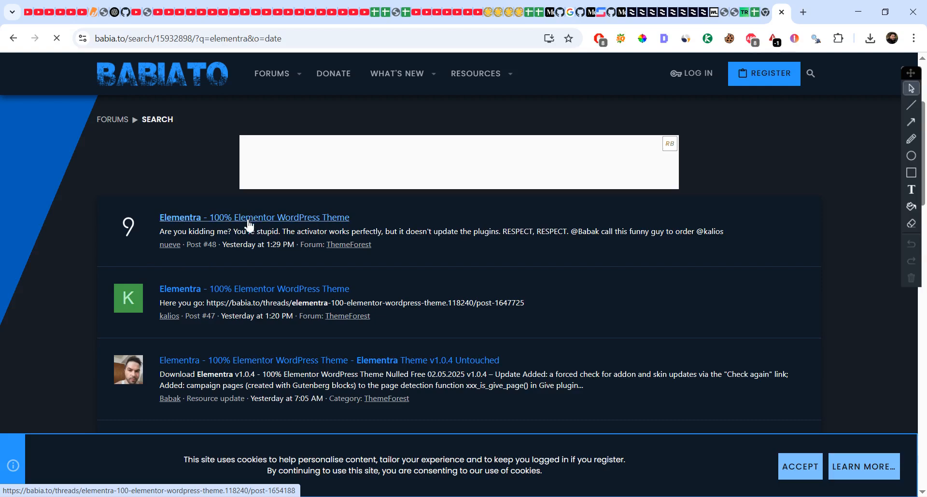
Open the top Elementra thread and read through its replies
{"action": "left_click", "coordinate": [249, 223]}
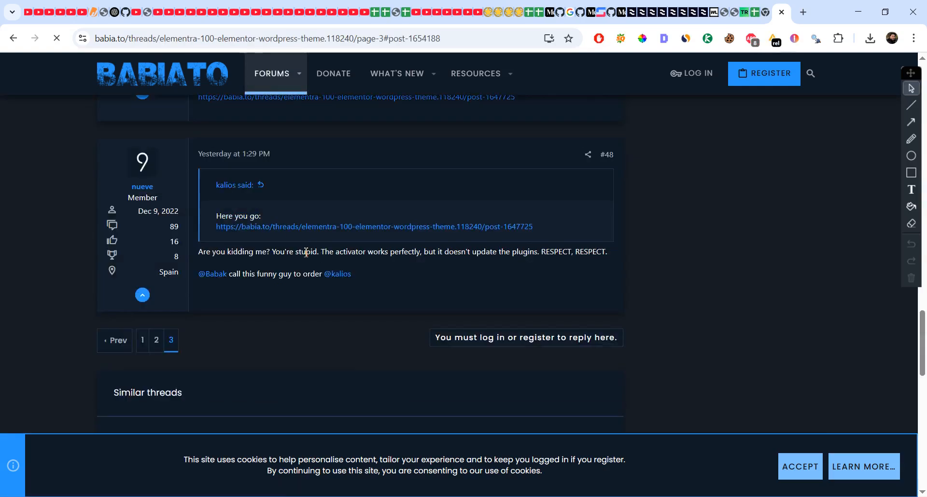
{"action": "scroll", "coordinate": [606, 269], "scroll_direction": "up", "scroll_amount": 3}
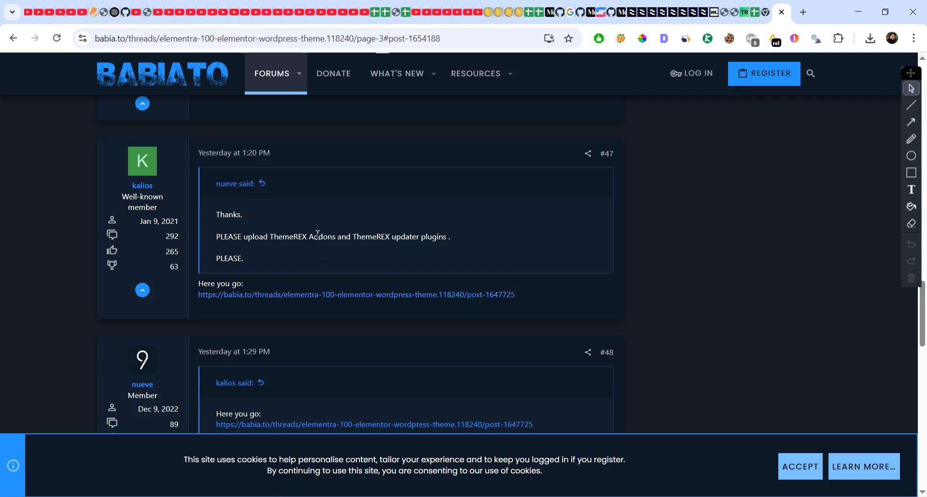
{"action": "scroll", "coordinate": [319, 289], "scroll_direction": "up", "scroll_amount": 4}
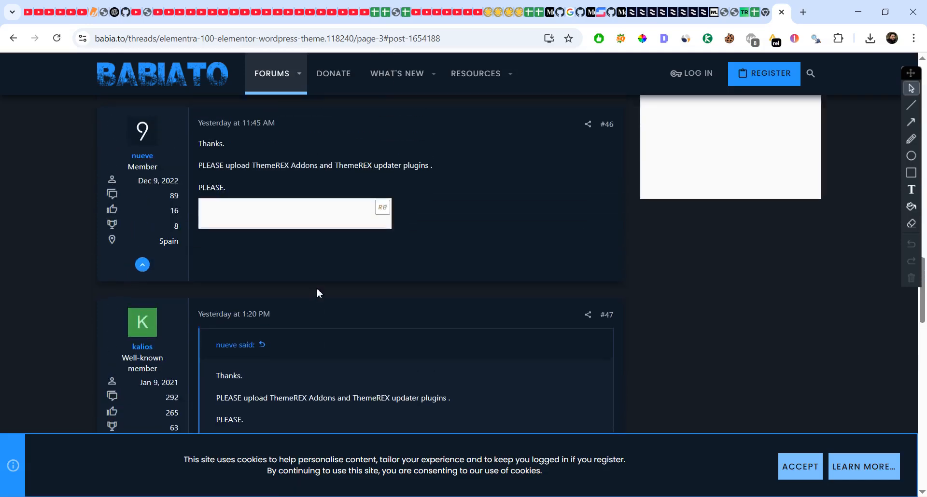
{"action": "left_click_drag", "start_coordinate": [276, 206], "coordinate": [372, 205]}
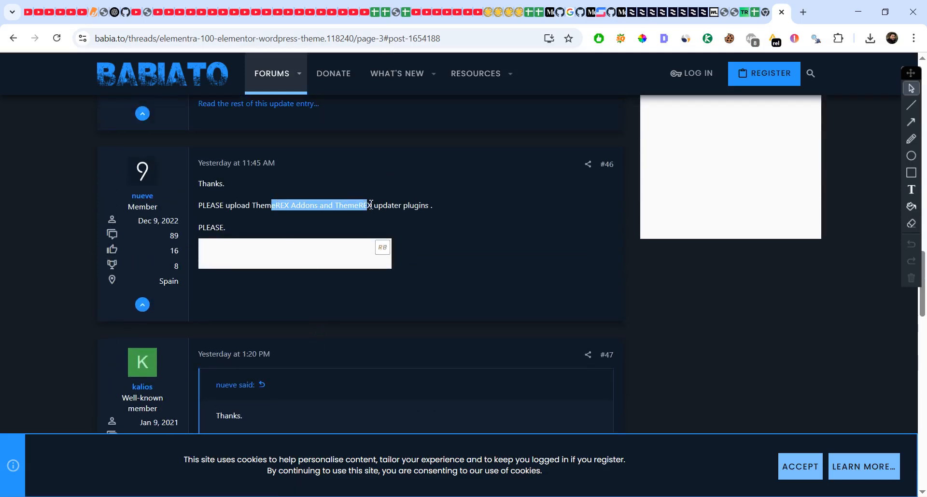
{"action": "scroll", "coordinate": [452, 214], "scroll_direction": "down", "scroll_amount": 5}
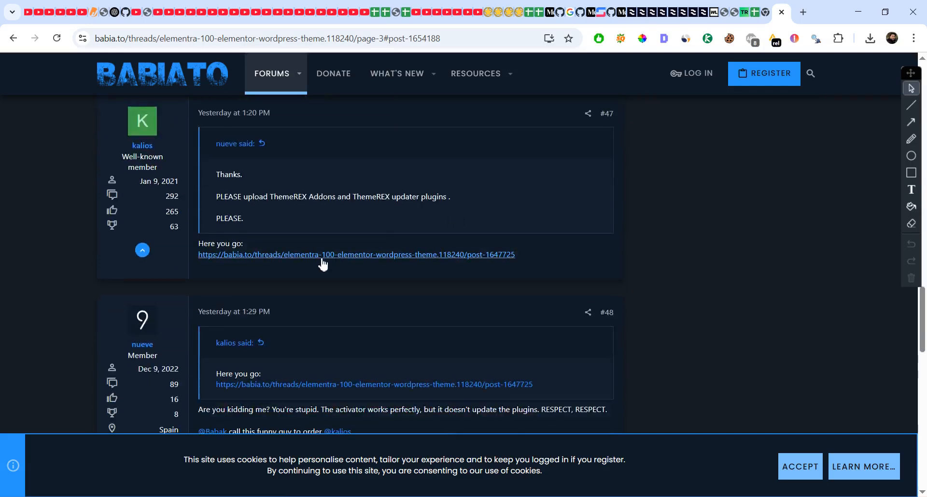
Follow the linked earlier post with rextheme_activator.zip and look over its attachments
{"action": "left_click", "coordinate": [322, 260]}
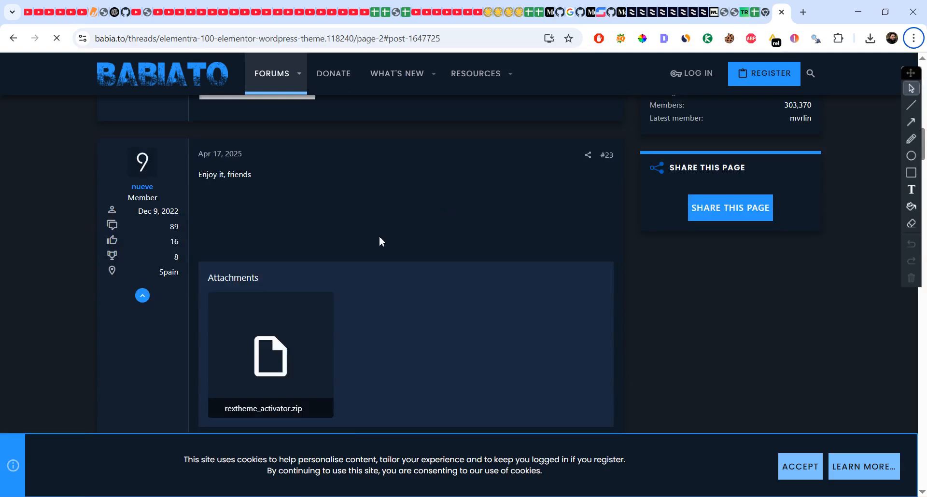
{"action": "scroll", "coordinate": [290, 309], "scroll_direction": "up", "scroll_amount": 5}
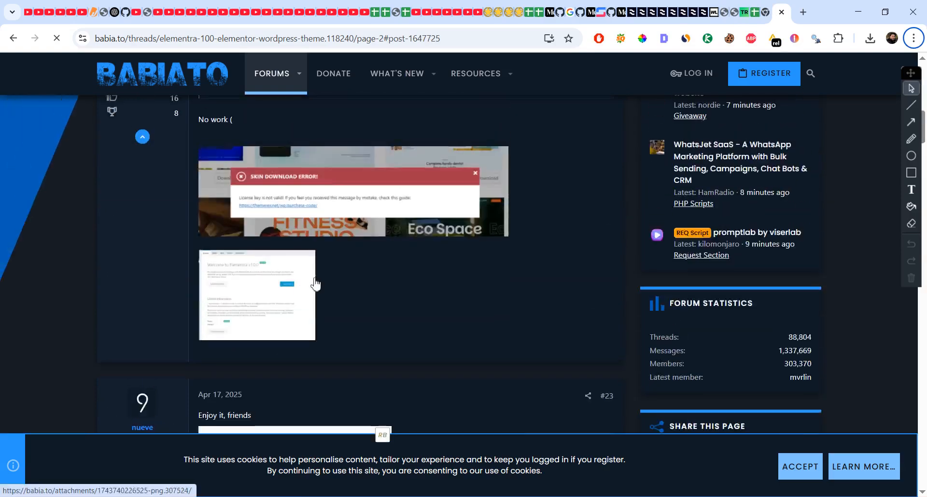
{"action": "scroll", "coordinate": [315, 284], "scroll_direction": "down", "scroll_amount": 6}
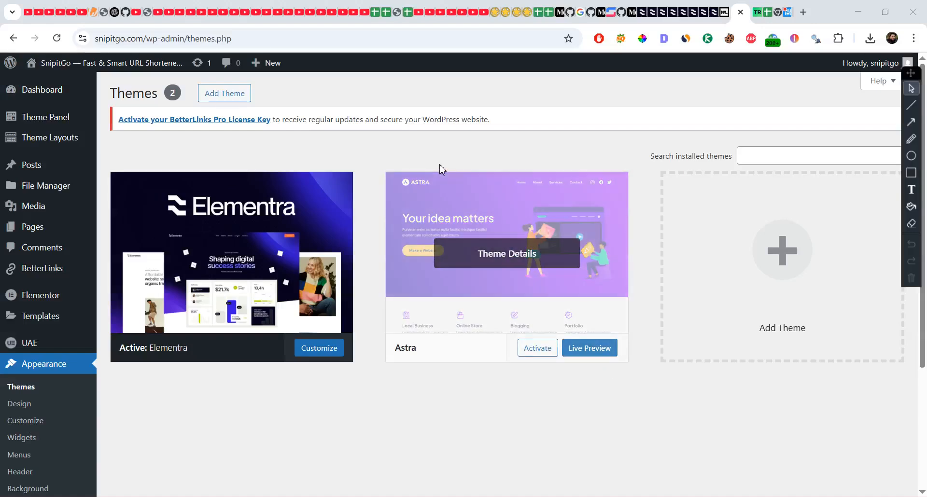
Activate the Astra theme, then visit the live site from the site-name menu
{"action": "mouse_move", "coordinate": [499, 316]}
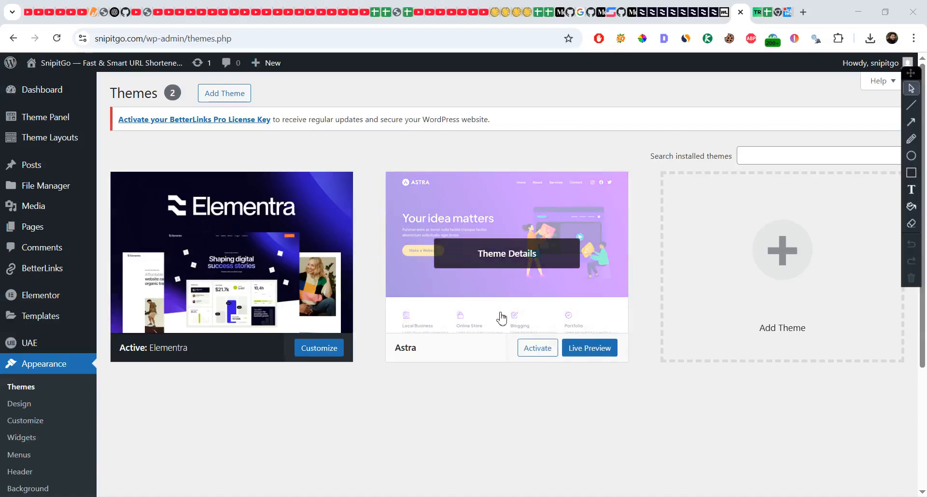
{"action": "left_click", "coordinate": [548, 353]}
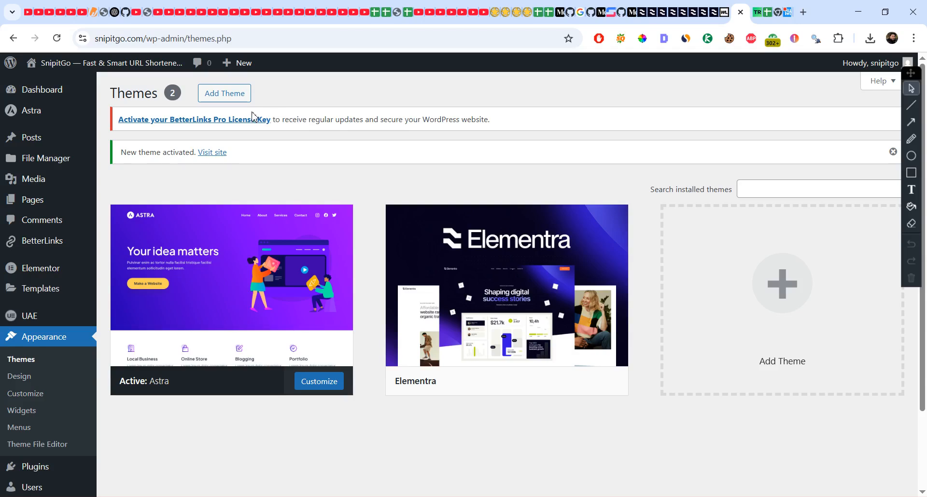
{"action": "mouse_move", "coordinate": [53, 64]}
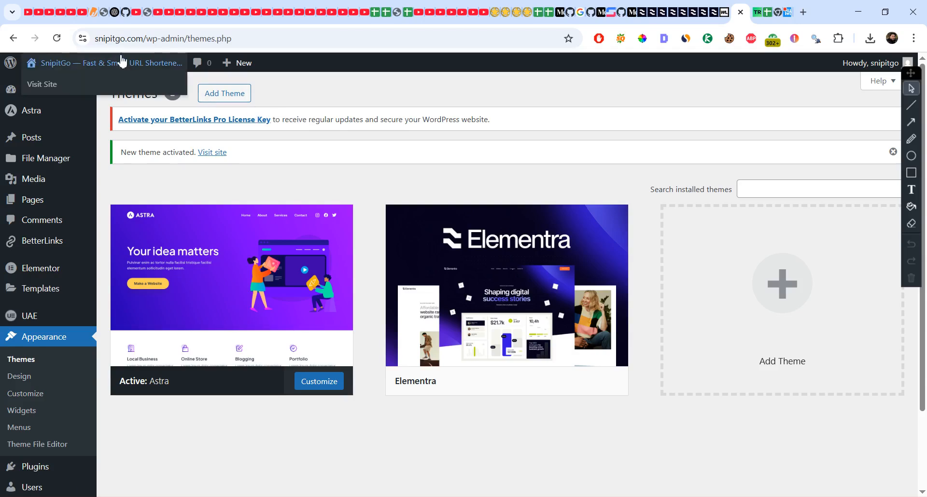
{"action": "left_click", "coordinate": [53, 85]}
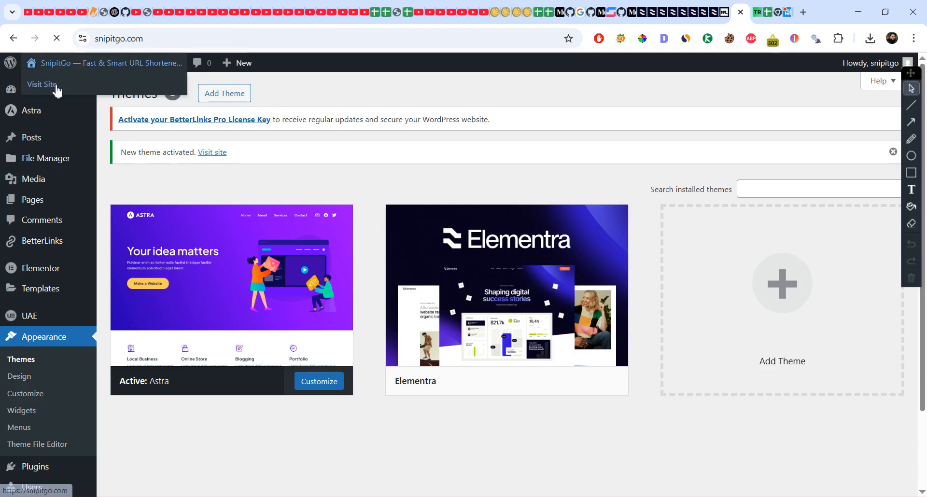